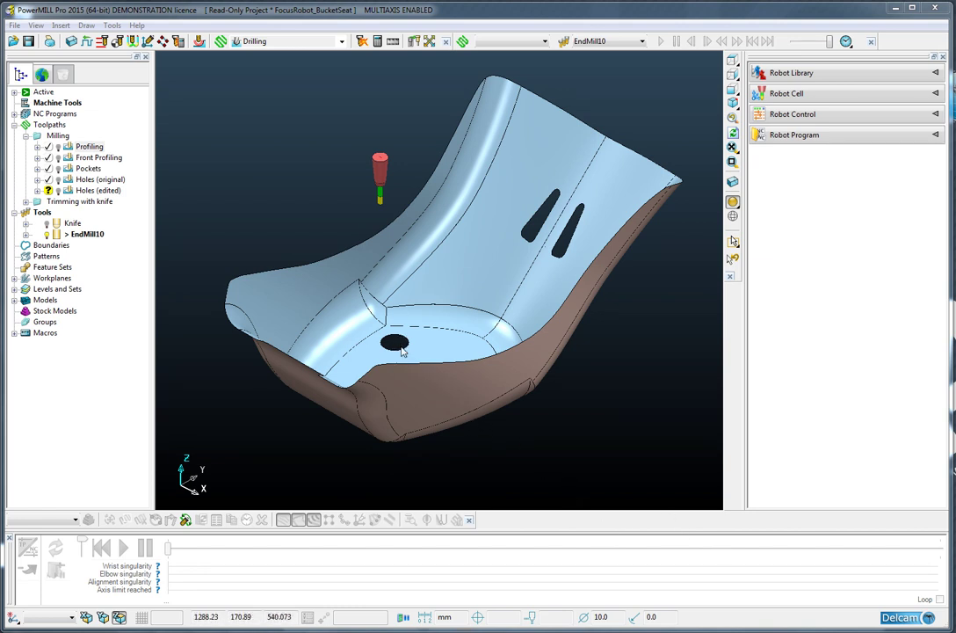
Activate the Profiling toolpath and load the DELCAM R2-6X-Spindle0+StaticTable+ToolChanger robot cell from the robot library
{"action": "double_click", "coordinate": [68, 148]}
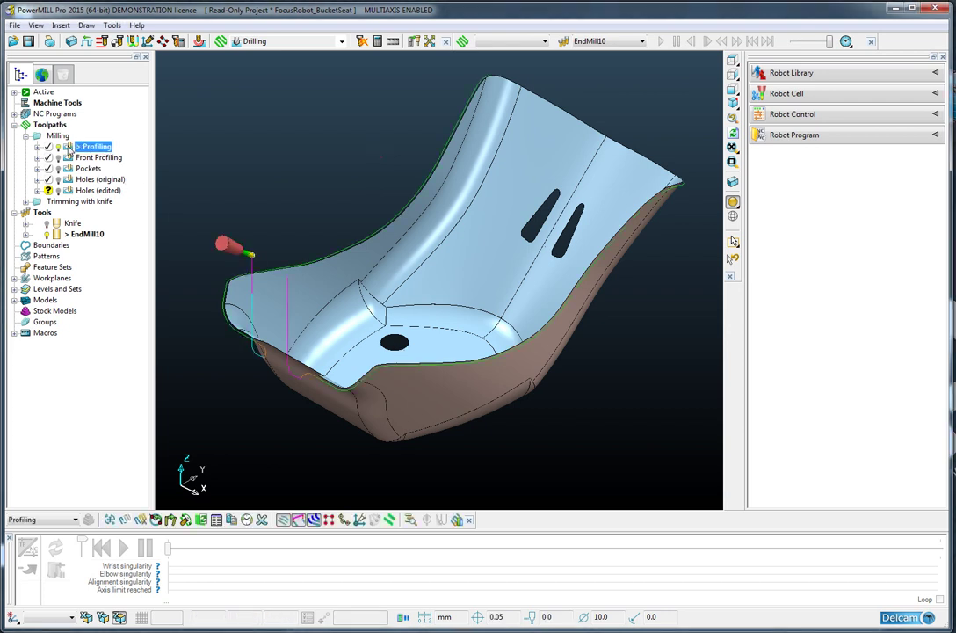
{"action": "middle_click_drag", "start_coordinate": [327, 176], "coordinate": [375, 184]}
{"action": "left_click", "coordinate": [835, 75]}
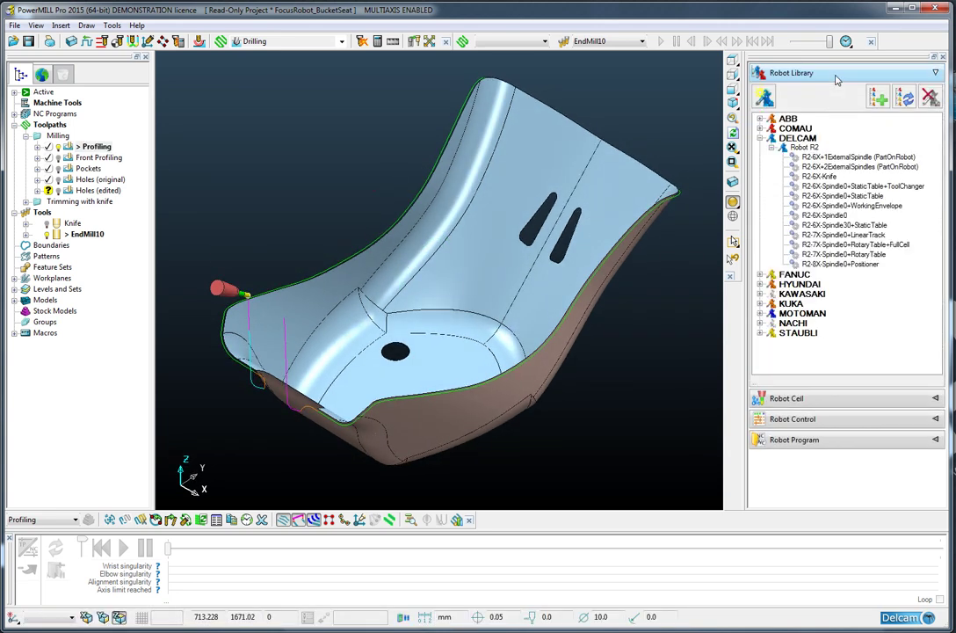
{"action": "double_click", "coordinate": [801, 187]}
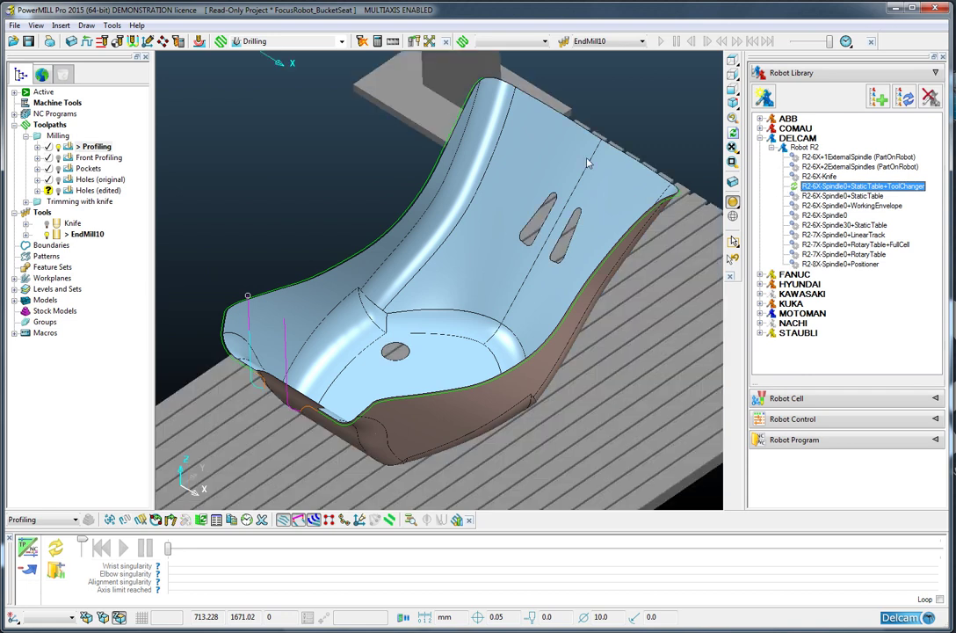
{"action": "scroll", "coordinate": [557, 286], "scroll_direction": "up", "scroll_amount": 2}
{"action": "middle_click_drag", "start_coordinate": [556, 273], "coordinate": [504, 222], "text": "shift"}
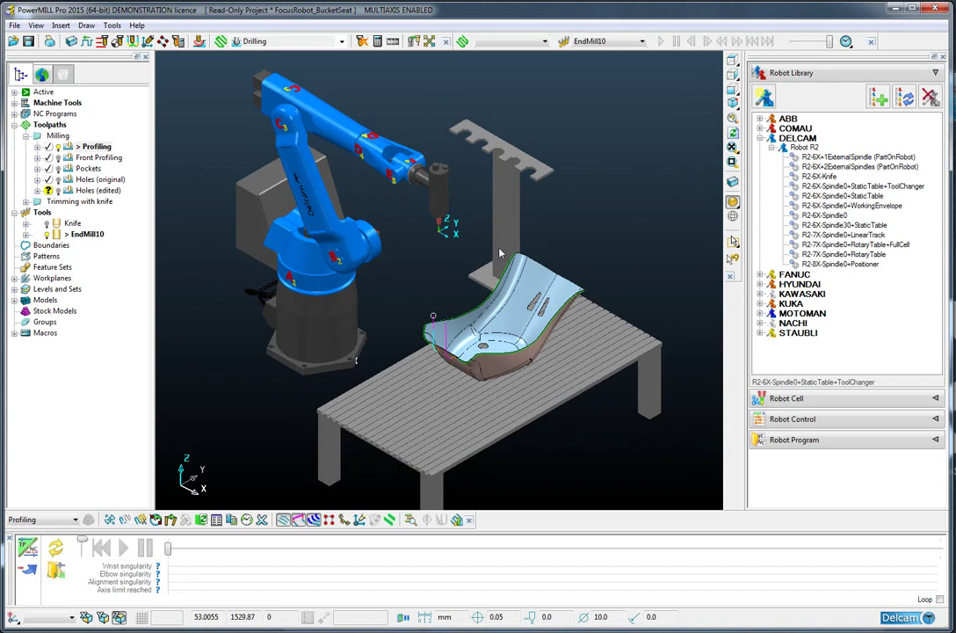
Open the robot controls and briefly display the tool axis vectors of the Profiling toolpath, hiding them again
{"action": "left_click", "coordinate": [791, 421]}
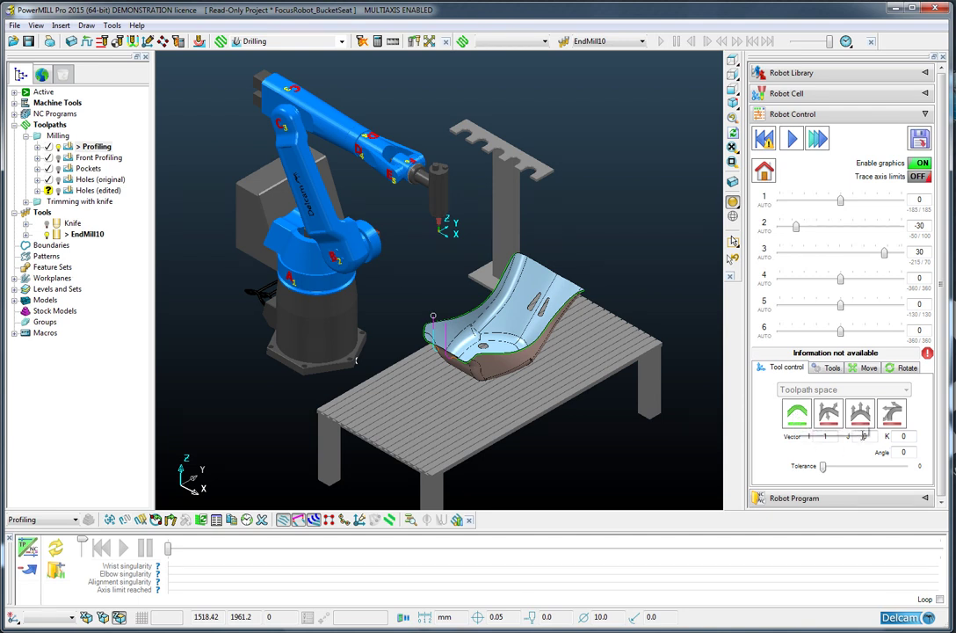
{"action": "left_click", "coordinate": [344, 520]}
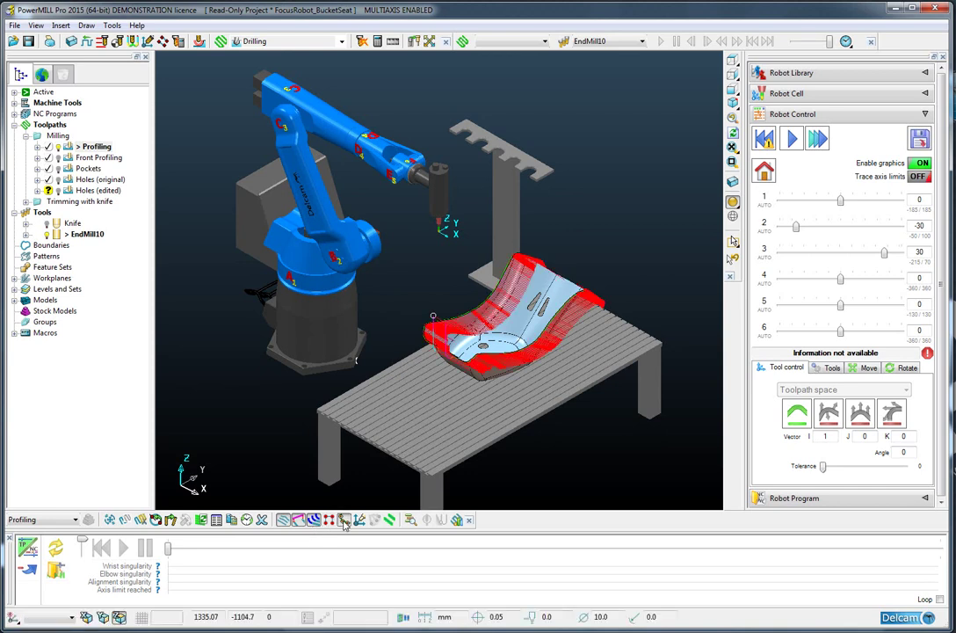
{"action": "left_click", "coordinate": [343, 520]}
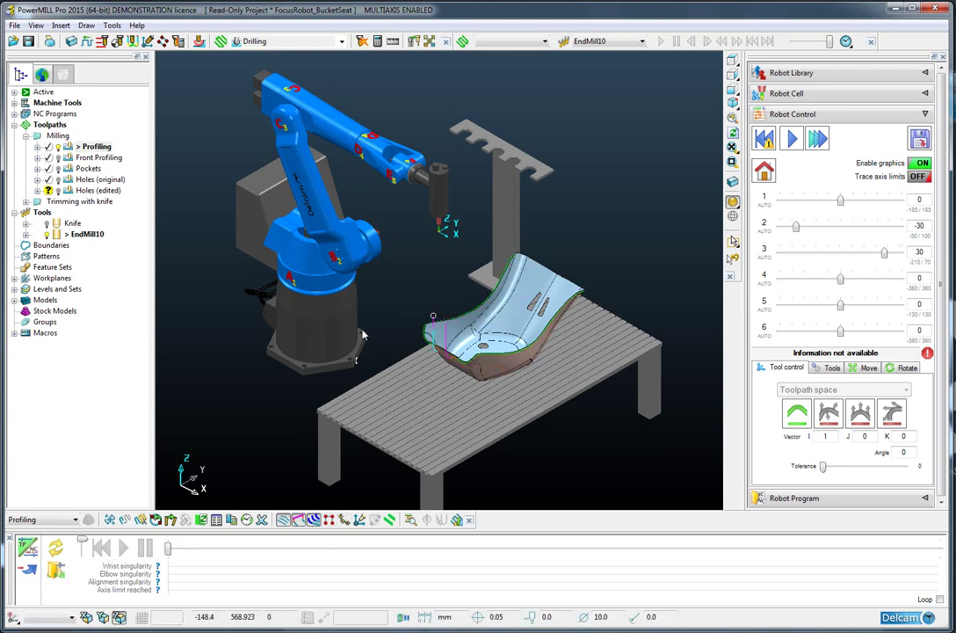
Set the robot tool control to follow the toolpath orientation vectors and simulate the Profiling toolpath from its start
{"action": "left_click", "coordinate": [830, 413]}
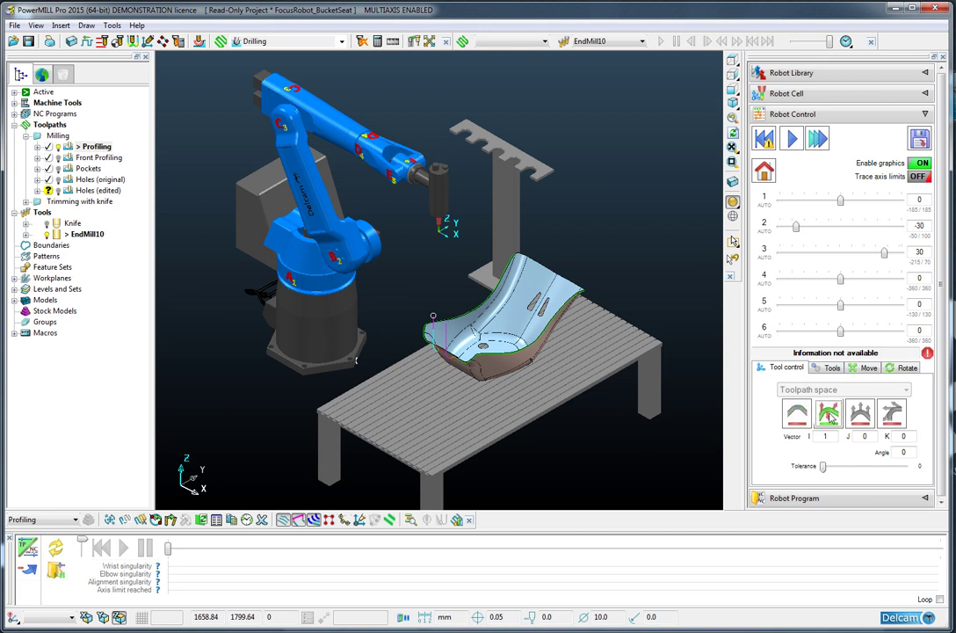
{"action": "left_click", "coordinate": [765, 143]}
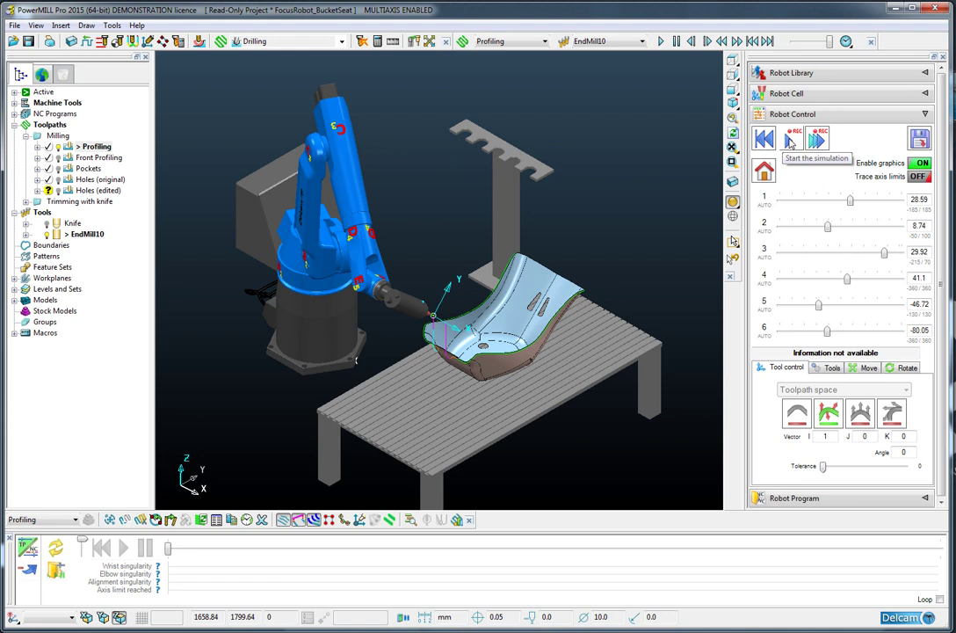
{"action": "left_click", "coordinate": [791, 139]}
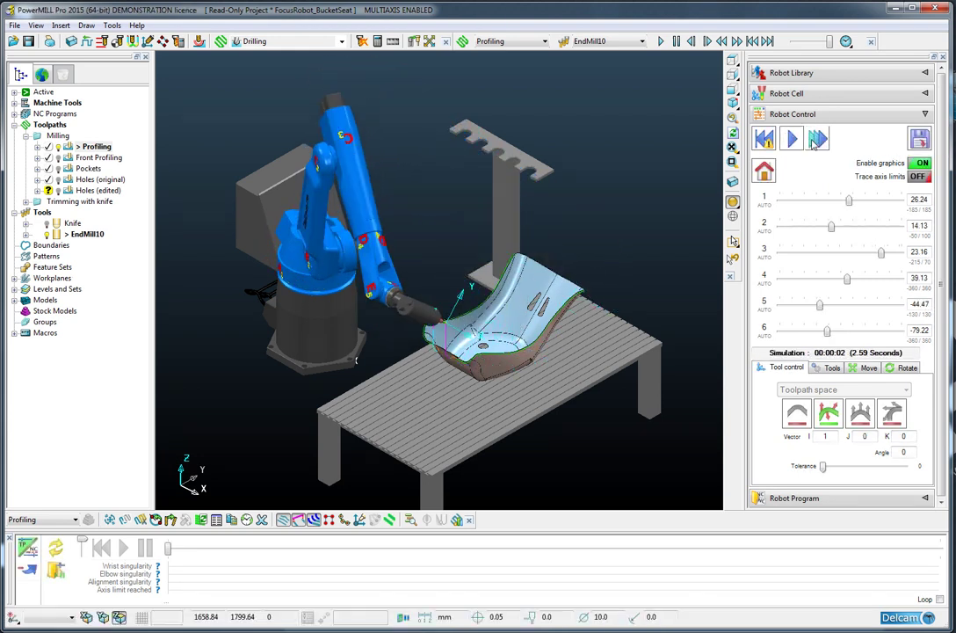
Save the robot simulation under the name Profiling, overwriting the existing file
{"action": "left_click", "coordinate": [918, 139]}
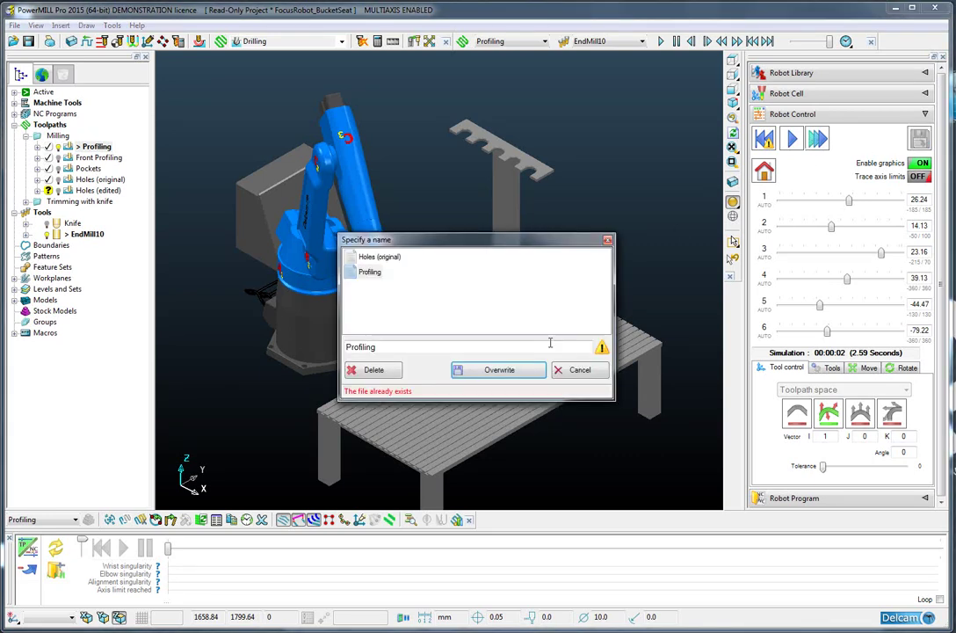
{"action": "left_click", "coordinate": [494, 370]}
{"action": "left_click", "coordinate": [487, 351]}
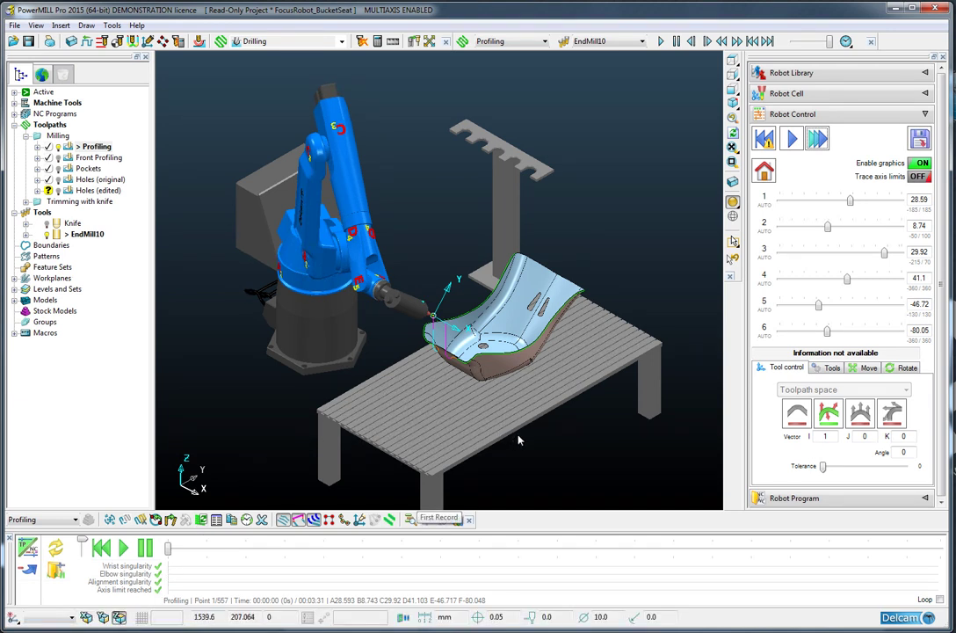
Activate the Holes (original) toolpath and toggle the shaded model display off and back on
{"action": "middle_click_drag", "start_coordinate": [501, 395], "coordinate": [454, 429]}
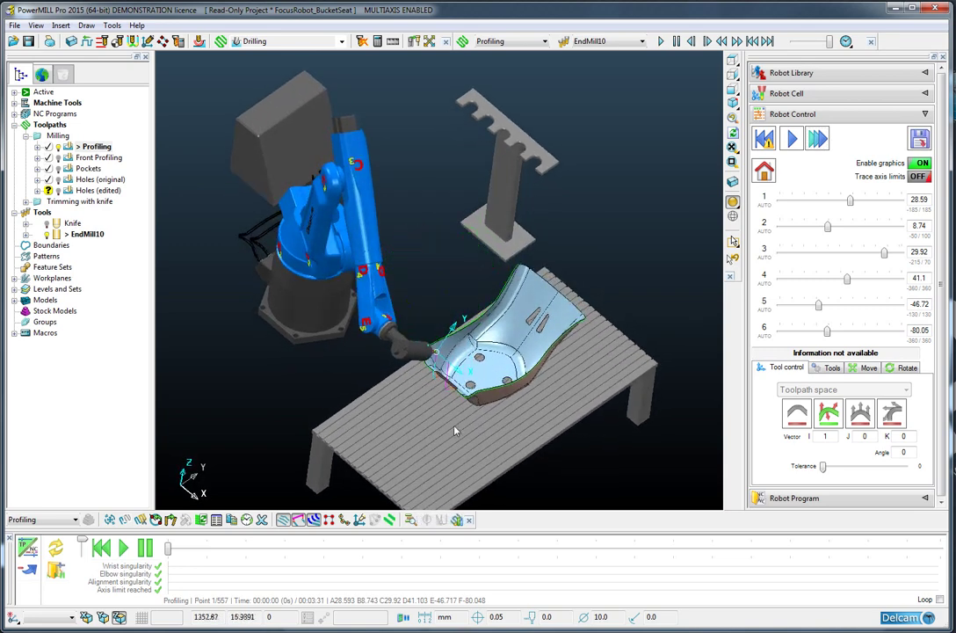
{"action": "scroll", "coordinate": [512, 284], "scroll_direction": "up", "scroll_amount": 5}
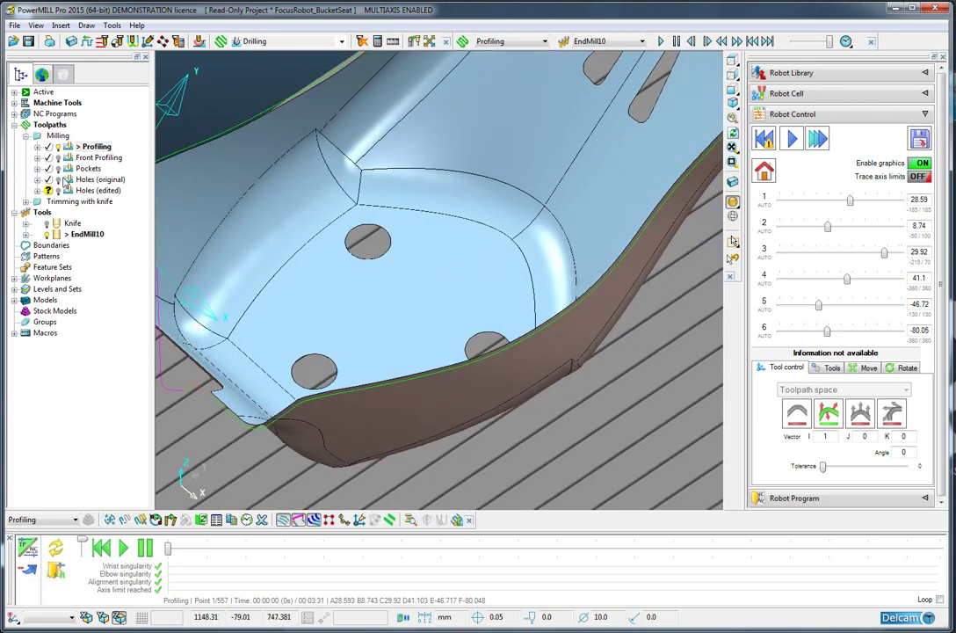
{"action": "double_click", "coordinate": [101, 179]}
{"action": "mouse_move", "coordinate": [303, 226]}
{"action": "middle_mouse_down"}
{"action": "mouse_move", "coordinate": [390, 280]}
{"action": "mouse_move", "coordinate": [392, 316]}
{"action": "middle_mouse_up"}
{"action": "left_click", "coordinate": [734, 203]}
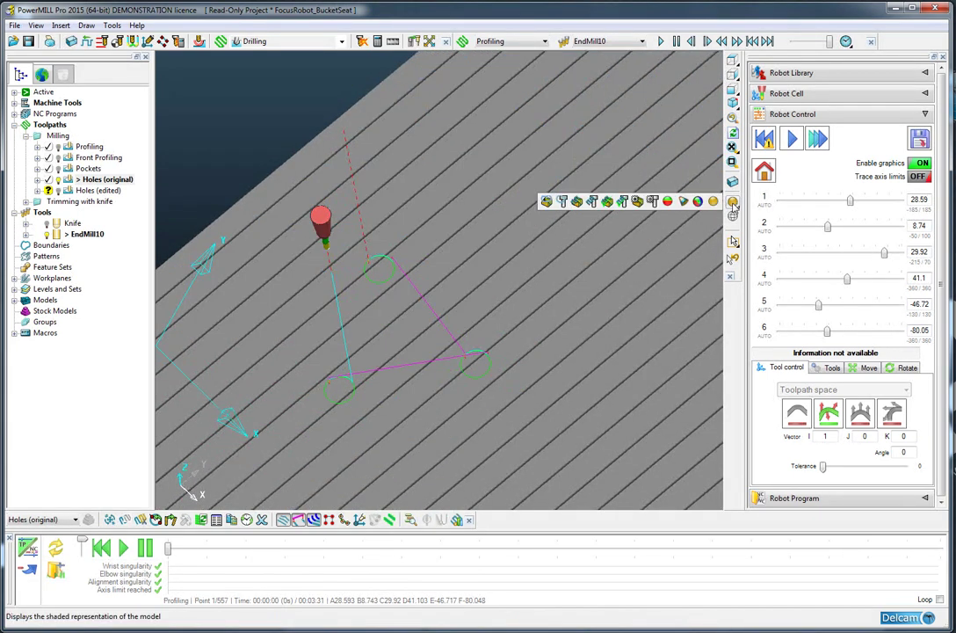
{"action": "left_click", "coordinate": [733, 203]}
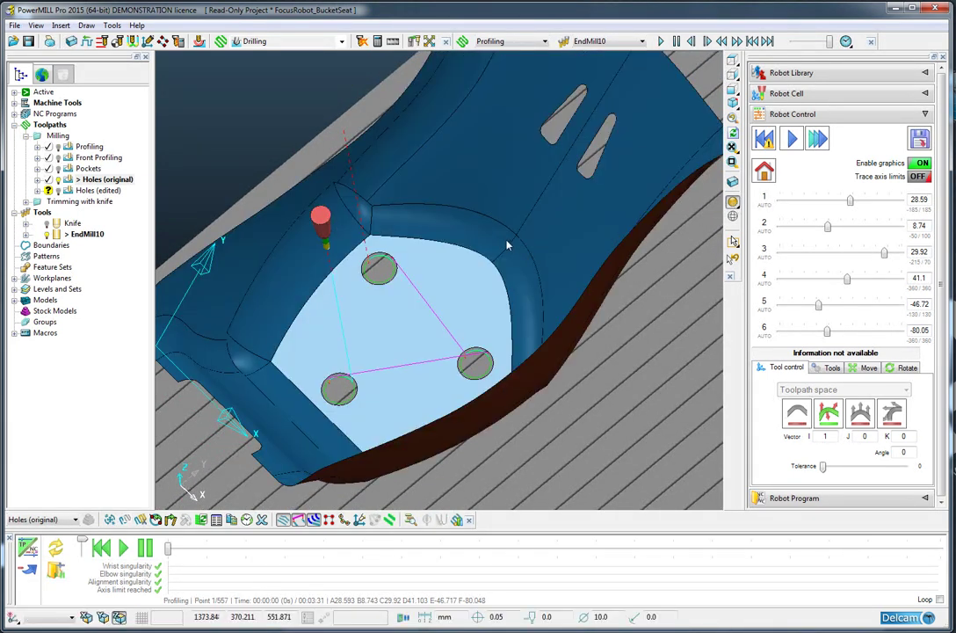
Place the robot at the start of the Holes (original) toolpath and run its simulation
{"action": "scroll", "coordinate": [507, 244], "scroll_direction": "down", "scroll_amount": 2}
{"action": "middle_click_drag", "start_coordinate": [507, 245], "coordinate": [506, 236]}
{"action": "scroll", "coordinate": [510, 238], "scroll_direction": "down", "scroll_amount": 10}
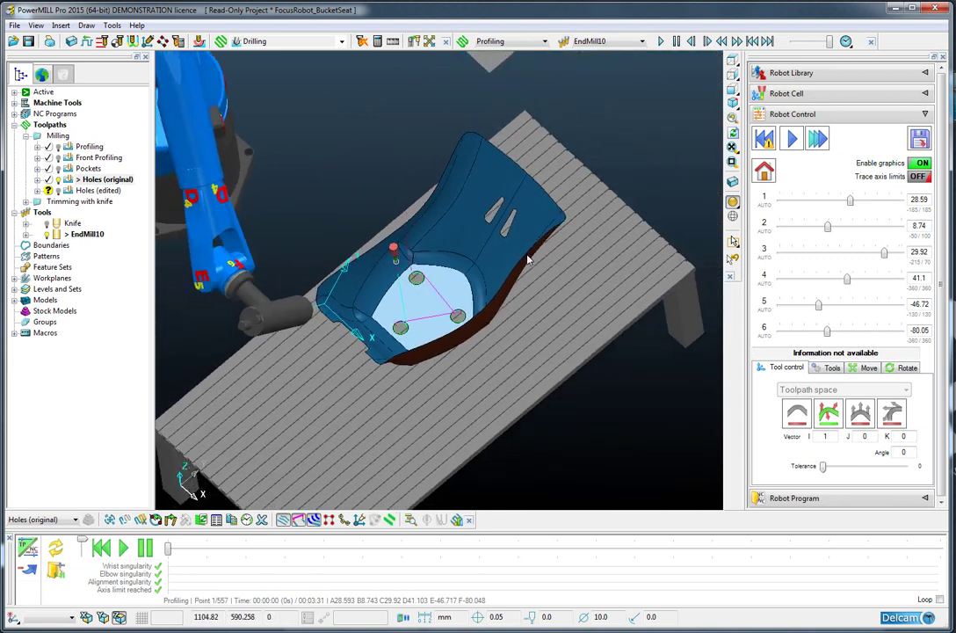
{"action": "left_click", "coordinate": [766, 141]}
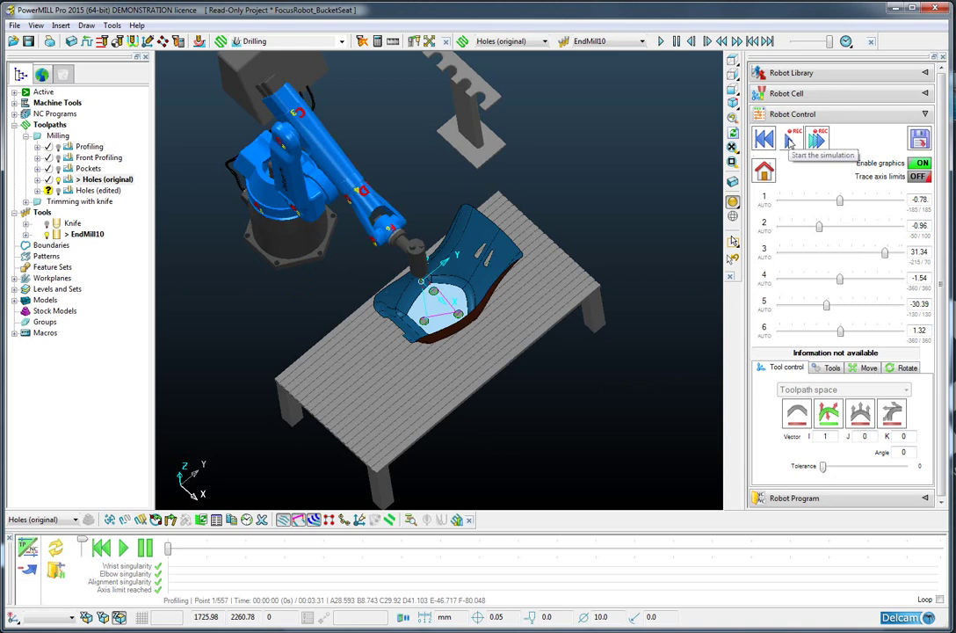
{"action": "left_click", "coordinate": [793, 141]}
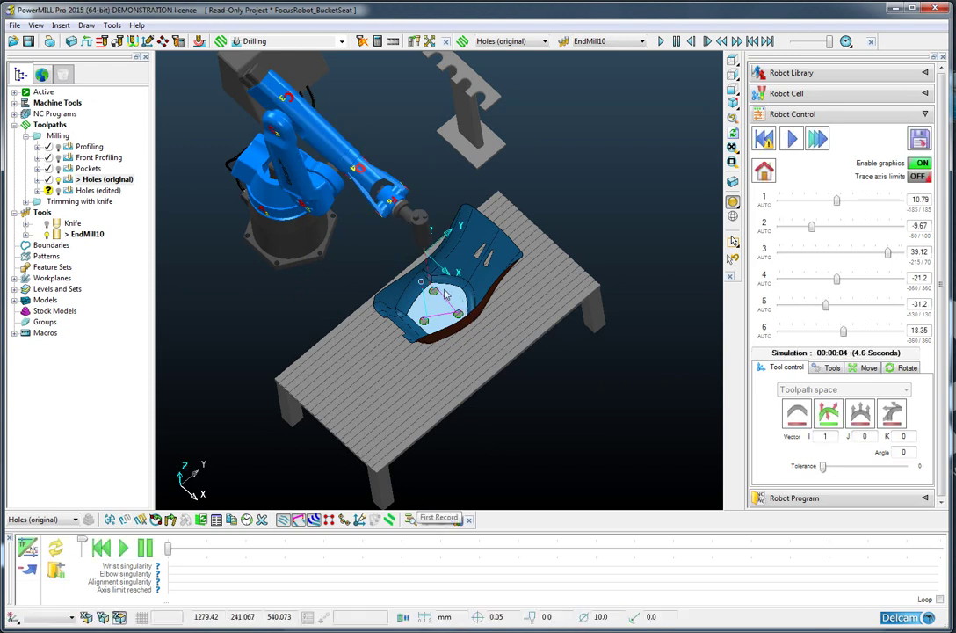
Save the robot simulation under the name Holes (original), overwriting the existing file
{"action": "scroll", "coordinate": [444, 289], "scroll_direction": "up", "scroll_amount": 3}
{"action": "middle_click_drag", "start_coordinate": [455, 288], "coordinate": [457, 301], "text": "shift"}
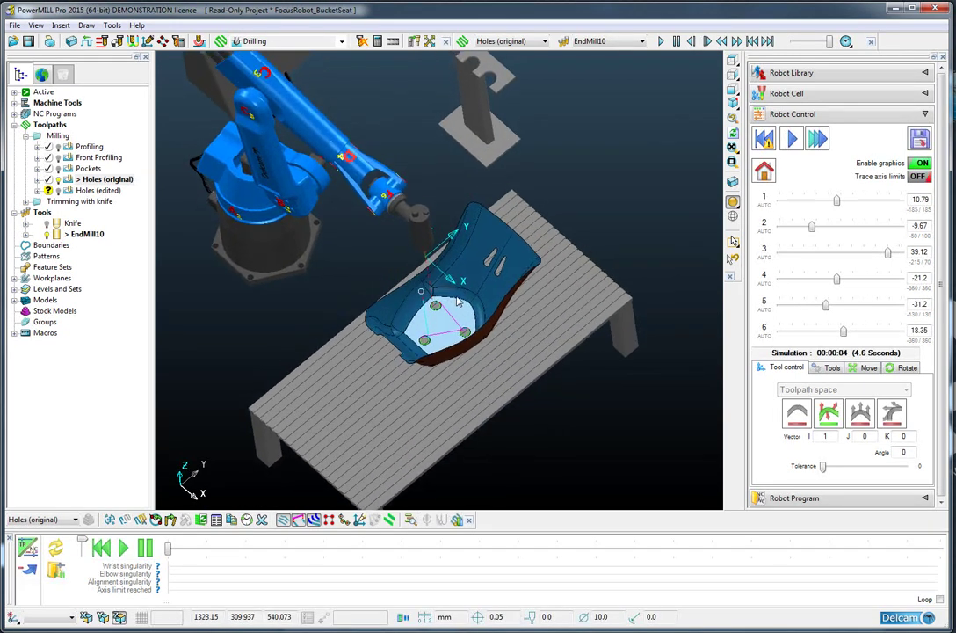
{"action": "scroll", "coordinate": [476, 327], "scroll_direction": "up", "scroll_amount": 1}
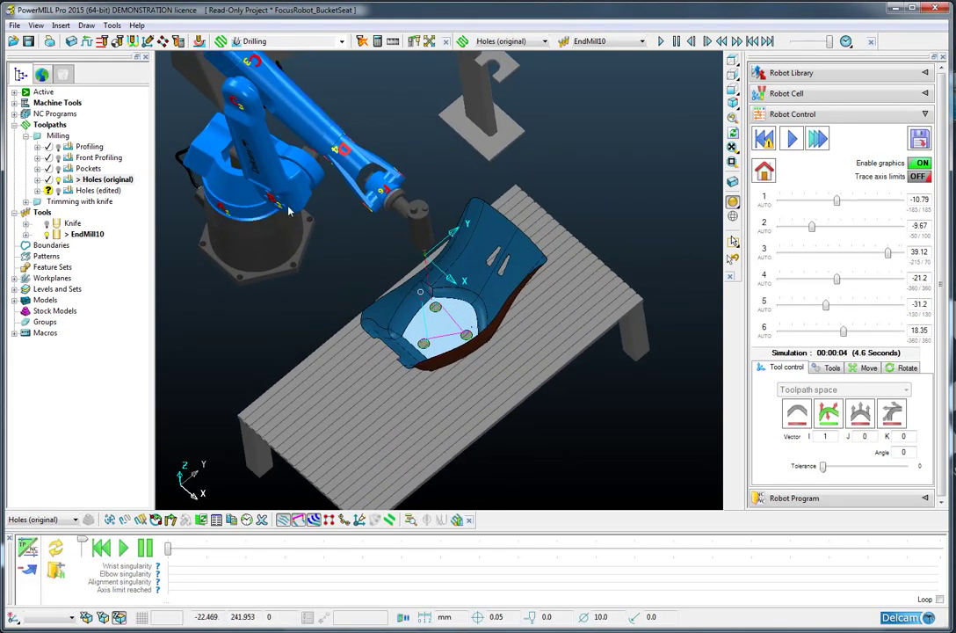
{"action": "scroll", "coordinate": [415, 318], "scroll_direction": "down", "scroll_amount": 3}
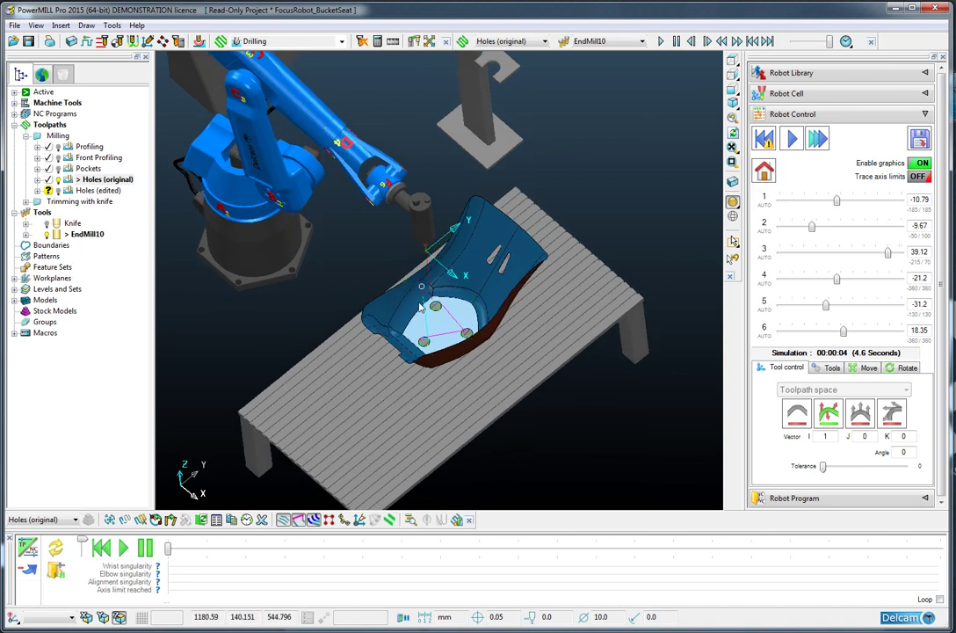
{"action": "left_click", "coordinate": [920, 138]}
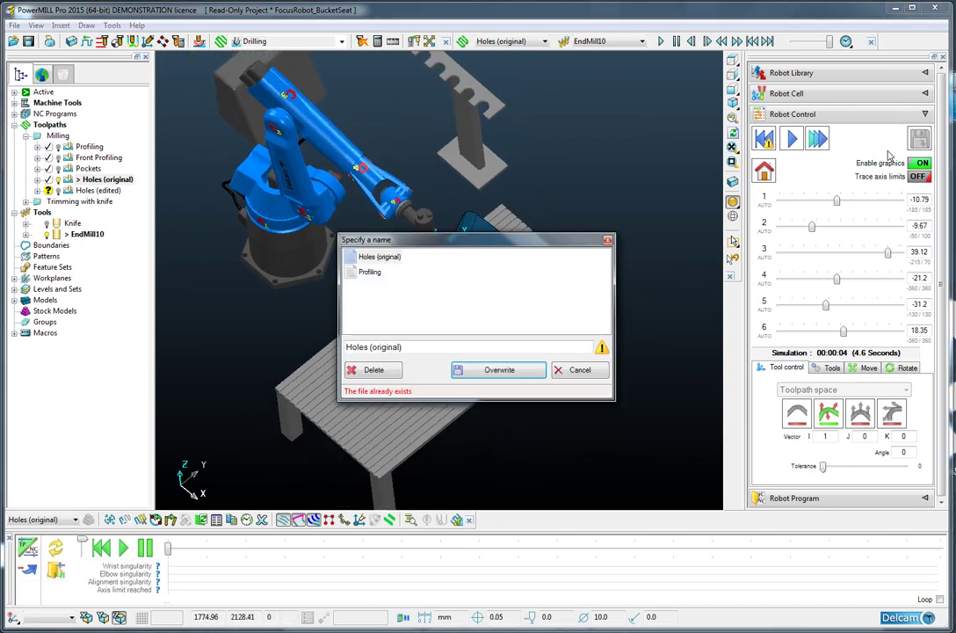
{"action": "left_click", "coordinate": [481, 370]}
{"action": "left_click", "coordinate": [494, 350]}
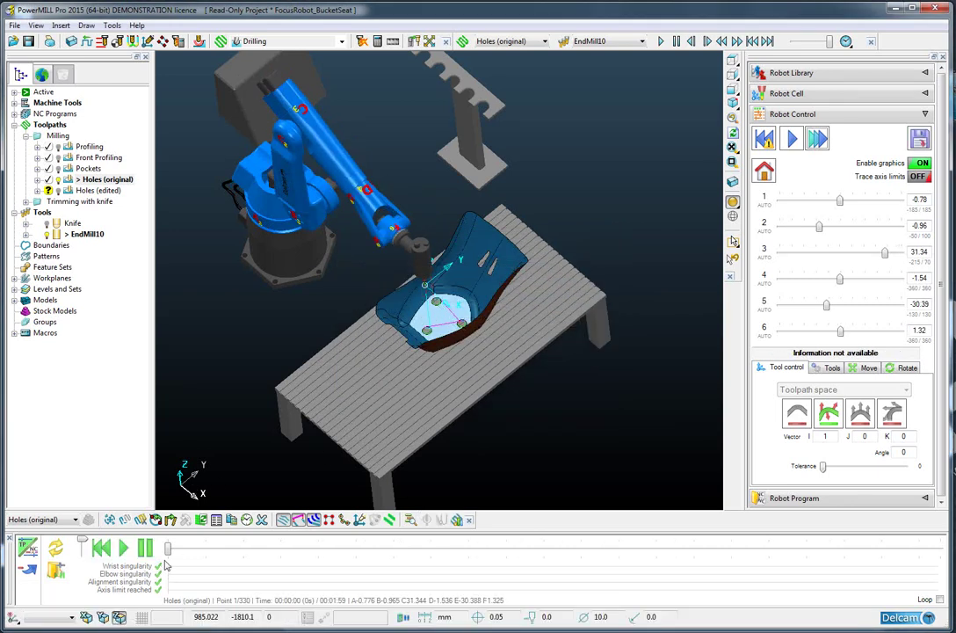
Advance the recorded Holes (original) simulation to point 14 of 330 and inspect the spindle at the hole
{"action": "left_click_drag", "start_coordinate": [168, 552], "coordinate": [199, 551]}
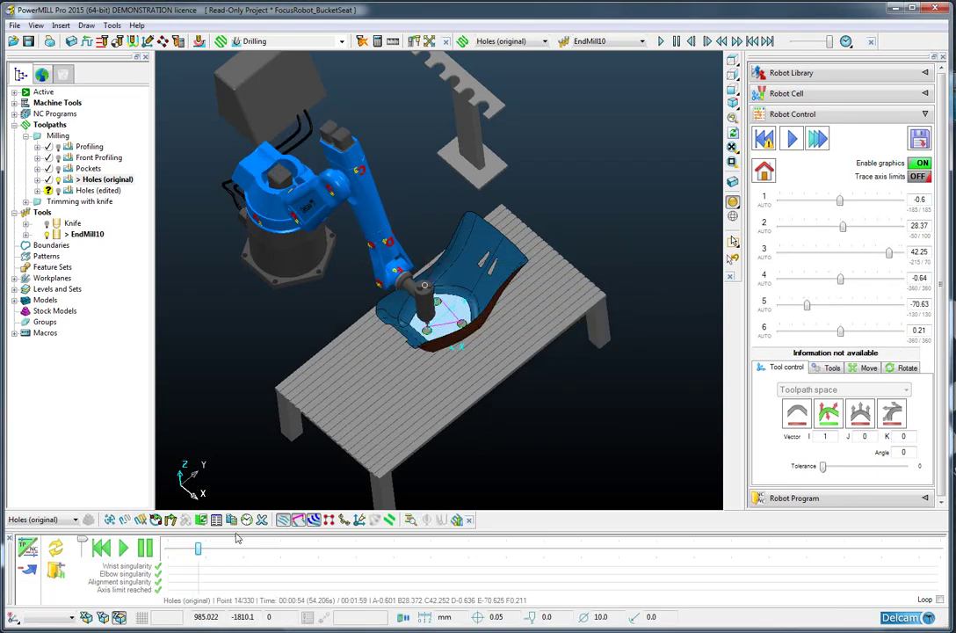
{"action": "scroll", "coordinate": [404, 302], "scroll_direction": "up", "scroll_amount": 5}
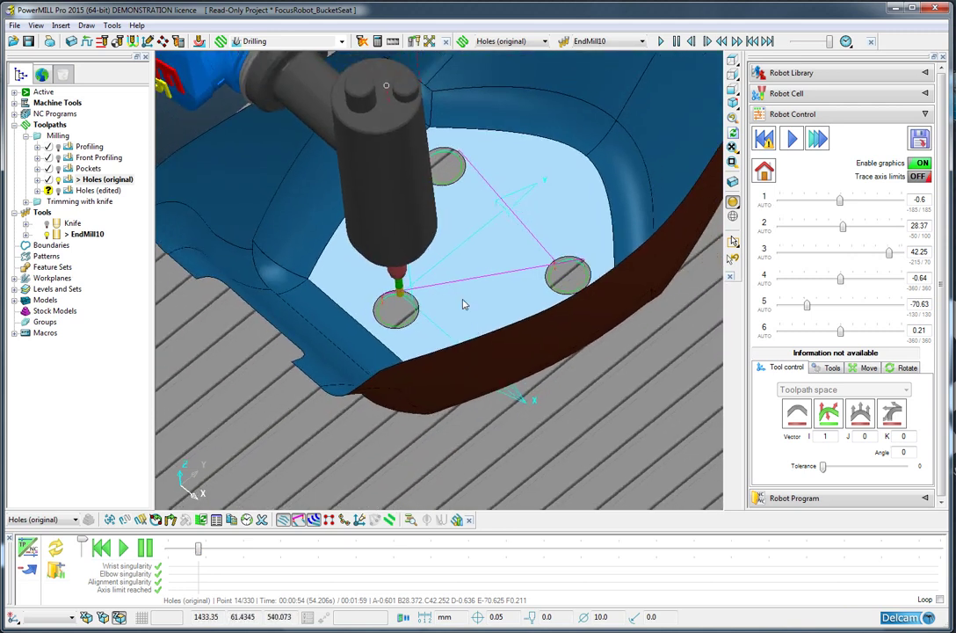
{"action": "scroll", "coordinate": [464, 304], "scroll_direction": "down", "scroll_amount": 4}
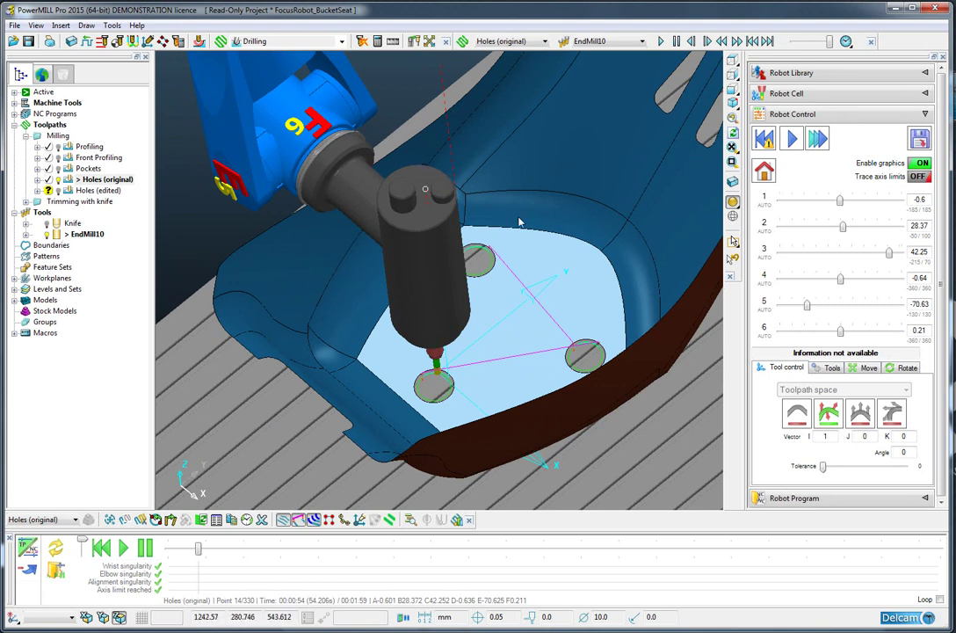
Rotate the robot's spindle with negative yaw in 5° increments, stepping back once with positive yaw
{"action": "left_click", "coordinate": [905, 367]}
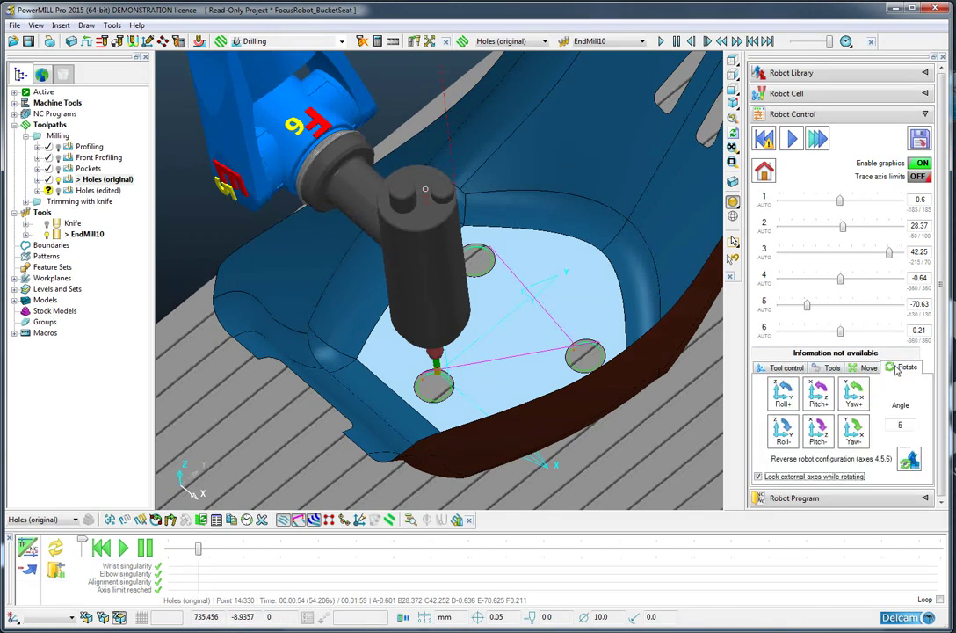
{"action": "left_click", "coordinate": [855, 432]}
{"action": "left_click", "coordinate": [855, 430]}
{"action": "left_click", "coordinate": [855, 430]}
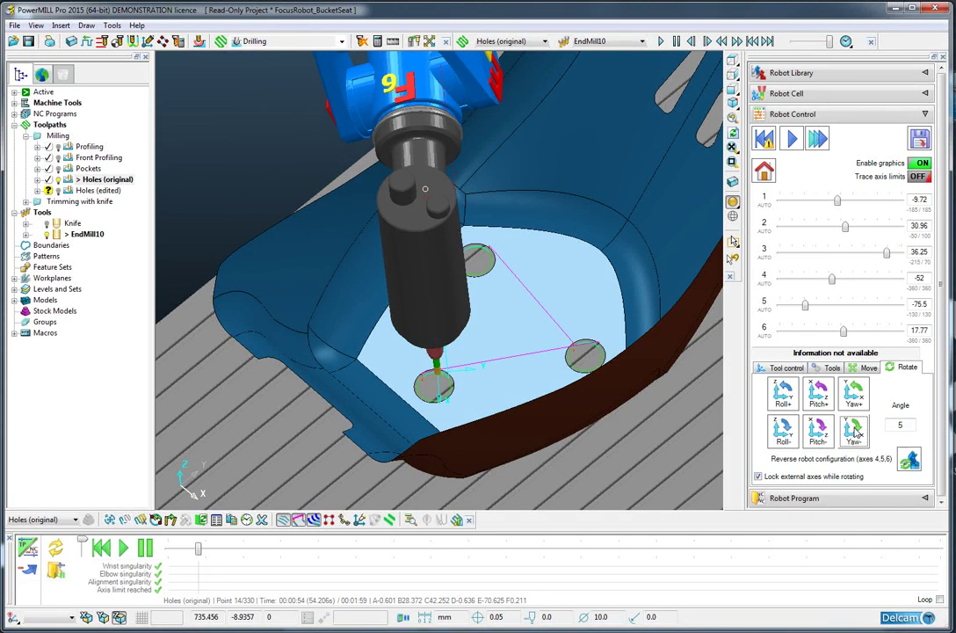
{"action": "left_click", "coordinate": [855, 429]}
{"action": "left_click", "coordinate": [850, 395]}
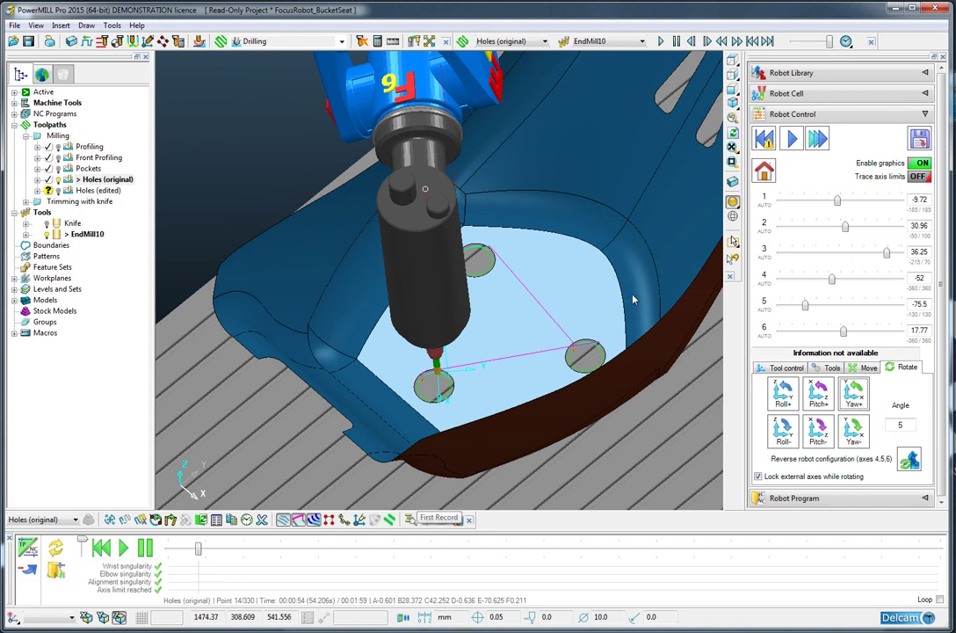
{"action": "middle_click_drag", "start_coordinate": [633, 300], "coordinate": [610, 332]}
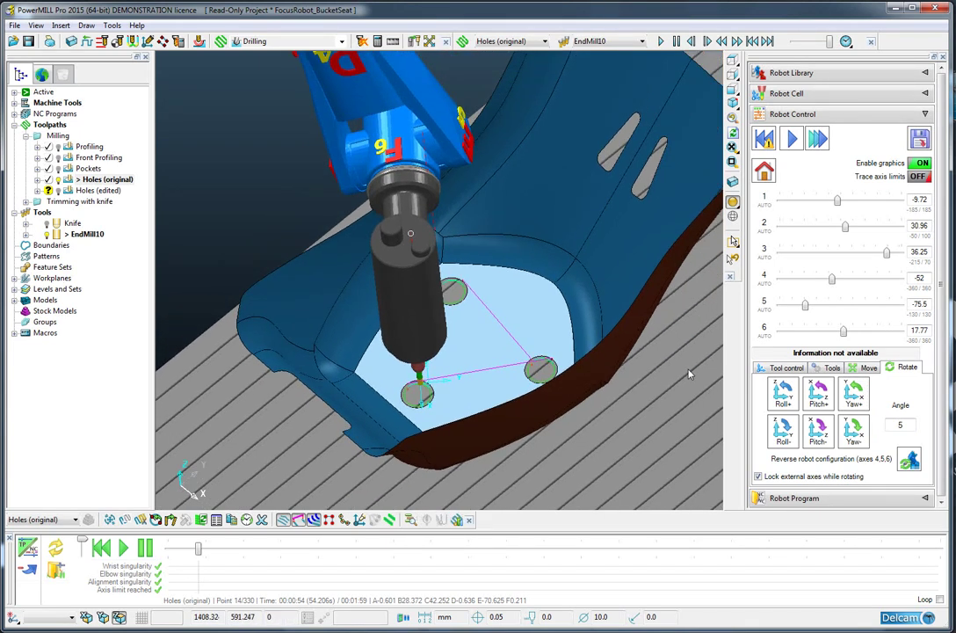
Apply orientation vectors to the full Holes (original) segment using the Fixed direction method at an angle of -40°
{"action": "left_click", "coordinate": [830, 367]}
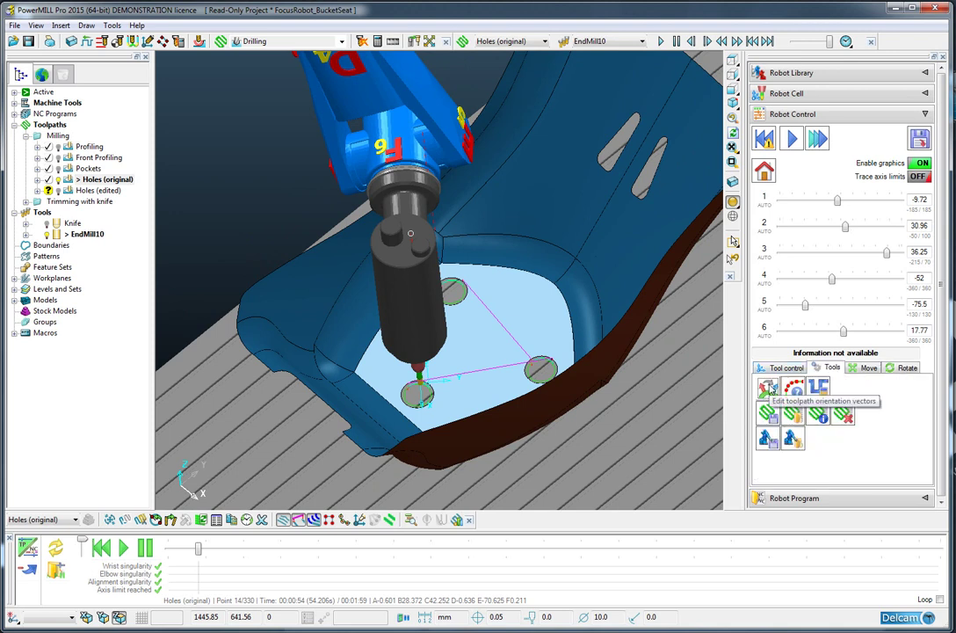
{"action": "left_click", "coordinate": [767, 387]}
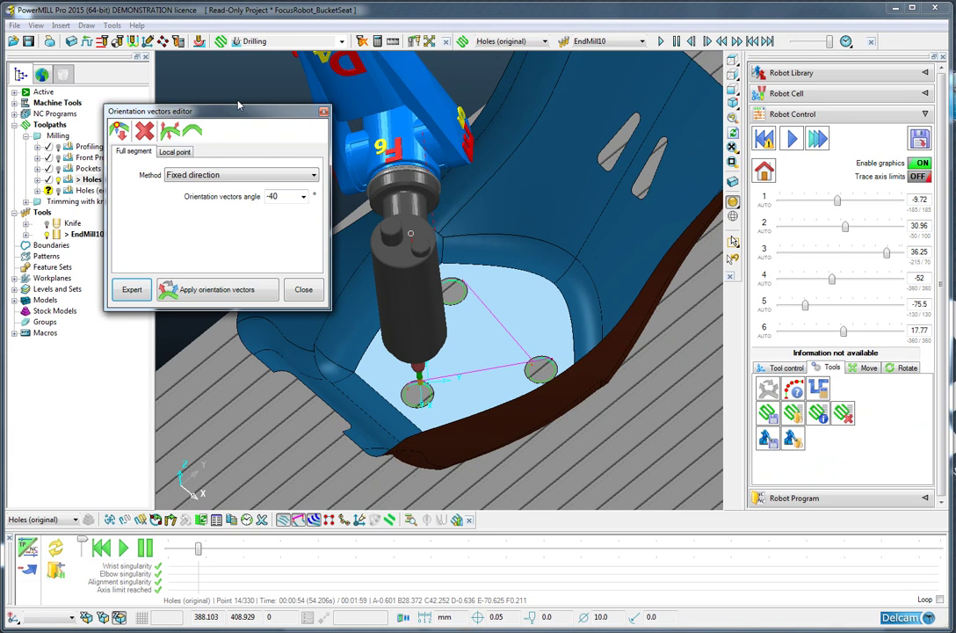
{"action": "left_click_drag", "start_coordinate": [229, 104], "coordinate": [196, 66]}
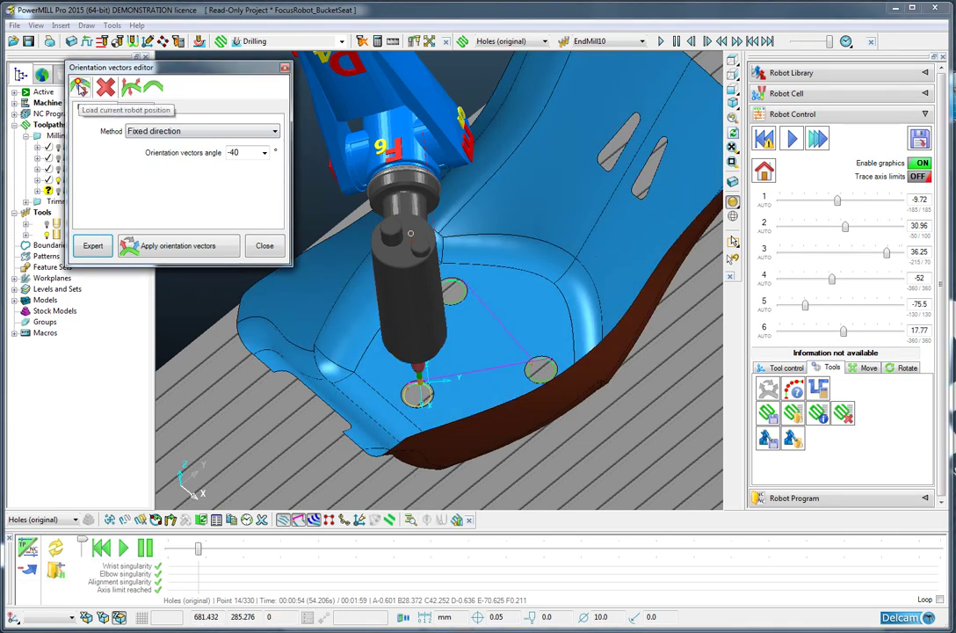
{"action": "left_click", "coordinate": [150, 251]}
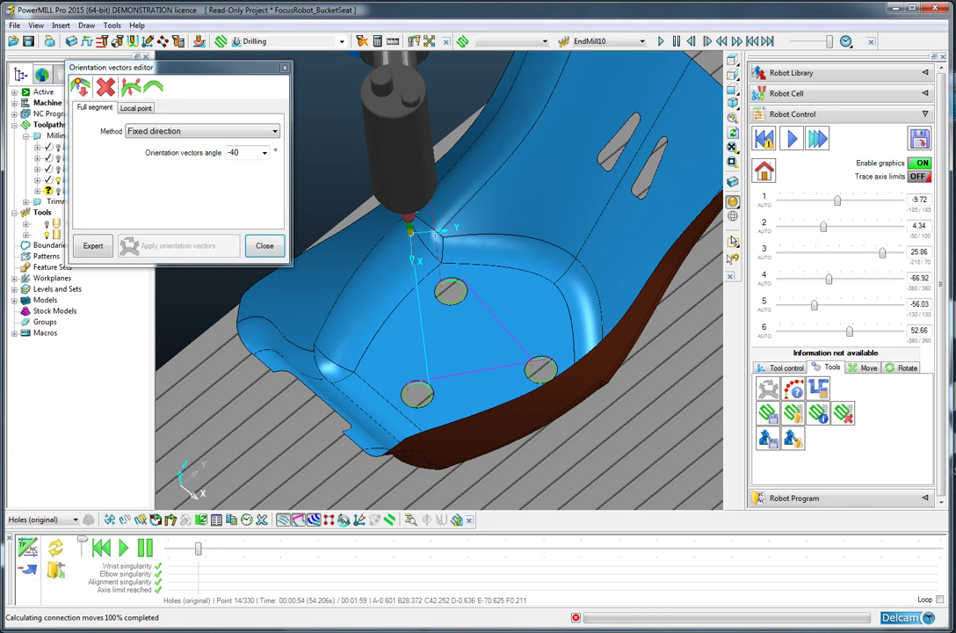
Display the orientation vectors of the Holes (original) toolpath and inspect them at the three holes in the seat base
{"action": "left_click", "coordinate": [343, 520]}
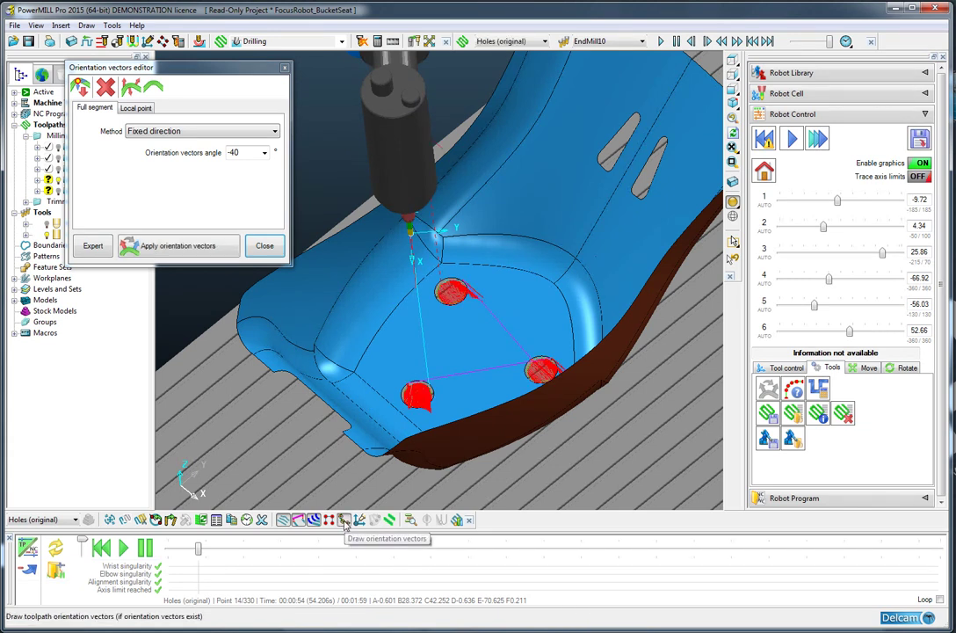
{"action": "scroll", "coordinate": [451, 451], "scroll_direction": "up", "scroll_amount": 5}
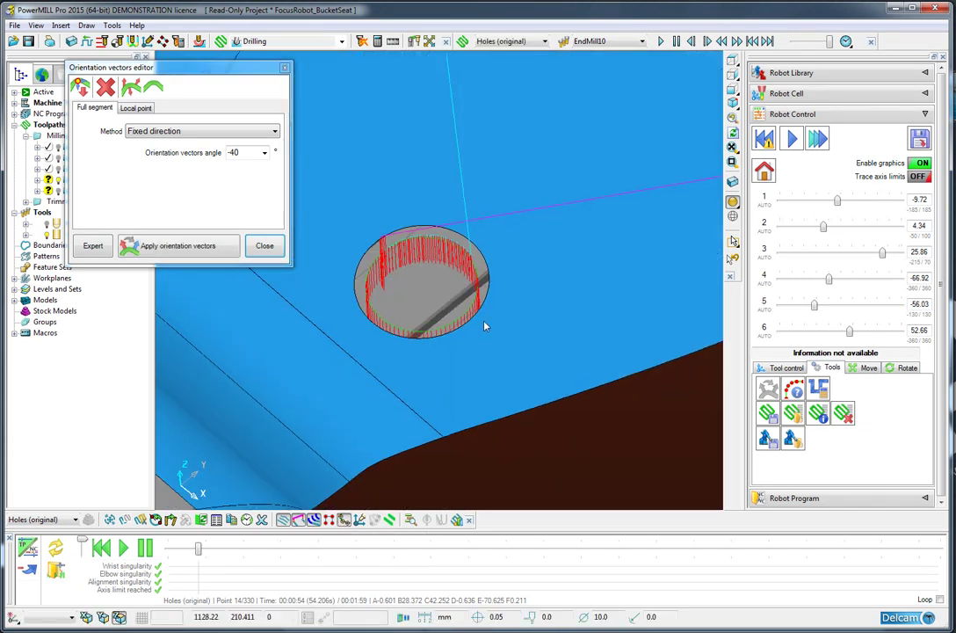
{"action": "scroll", "coordinate": [489, 338], "scroll_direction": "down", "scroll_amount": 5}
{"action": "middle_click_drag", "start_coordinate": [491, 345], "coordinate": [456, 330], "text": "shift"}
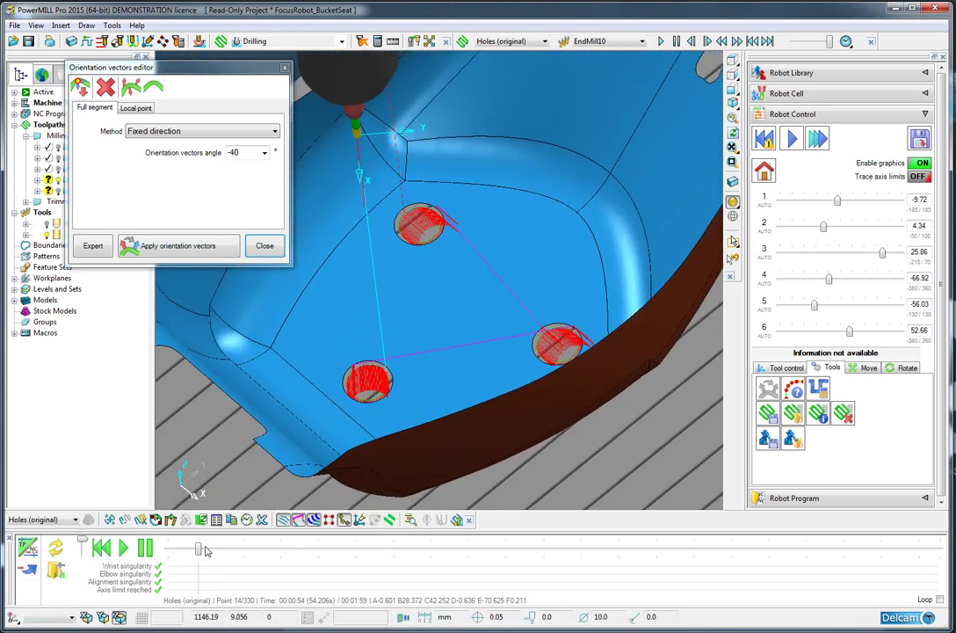
Advance the Holes (original) simulation to point 244 of 330 and hide the toolpath's orientation vectors
{"action": "left_click_drag", "start_coordinate": [199, 551], "coordinate": [740, 512]}
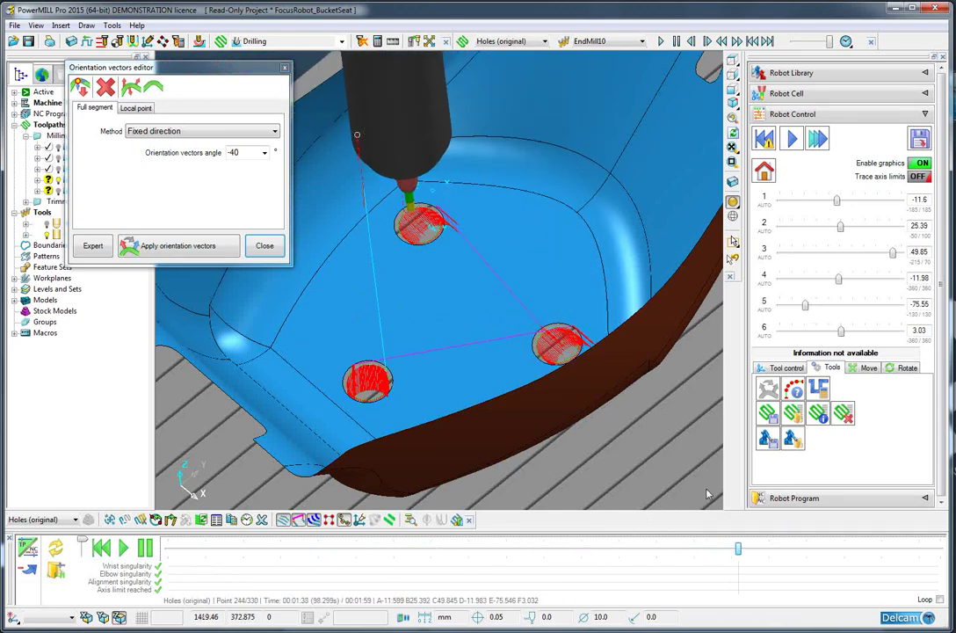
{"action": "middle_click_drag", "start_coordinate": [504, 313], "coordinate": [385, 292], "text": "ctrl"}
{"action": "left_click", "coordinate": [343, 519]}
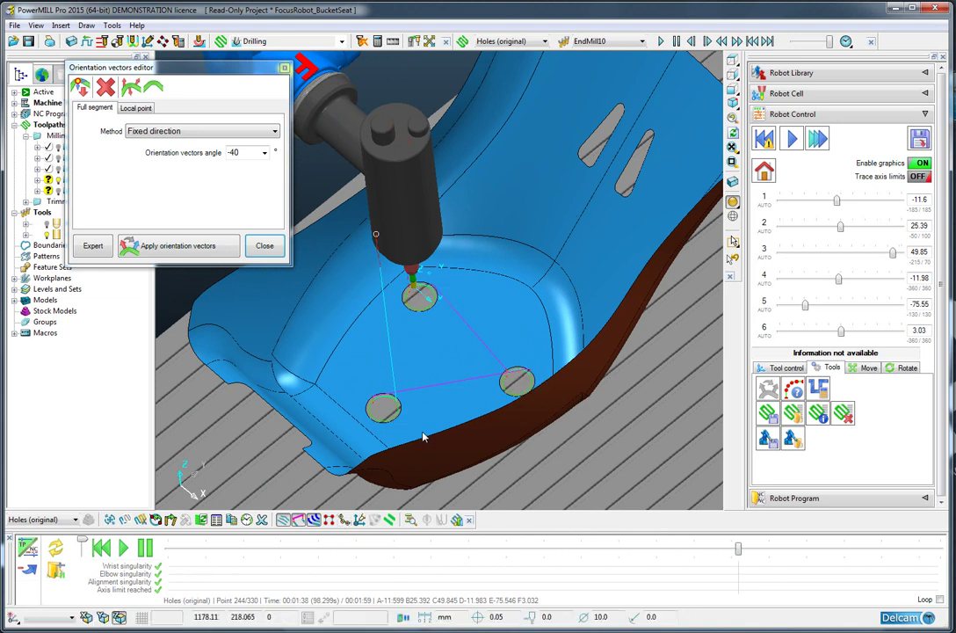
{"action": "middle_click_drag", "start_coordinate": [423, 436], "coordinate": [424, 280], "text": "ctrl"}
{"action": "left_click", "coordinate": [221, 223]}
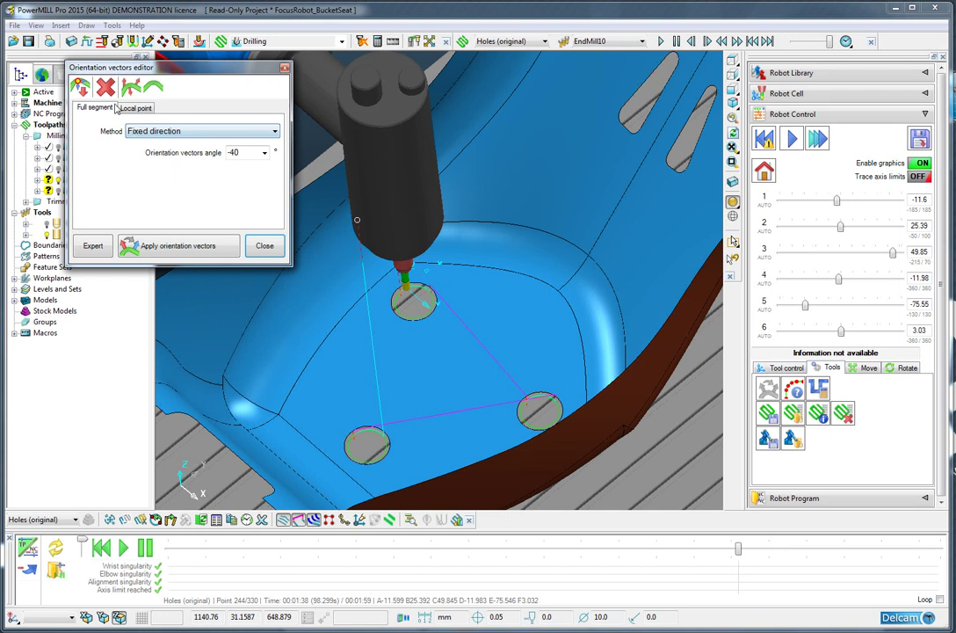
{"action": "scroll", "coordinate": [488, 210], "scroll_direction": "down", "scroll_amount": 2}
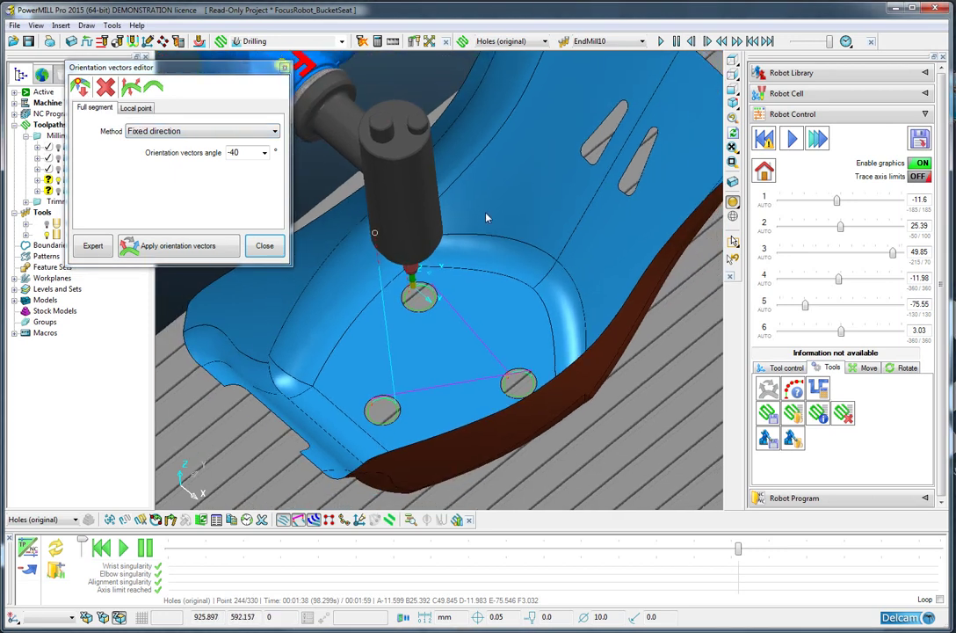
{"action": "scroll", "coordinate": [598, 354], "scroll_direction": "down", "scroll_amount": 3}
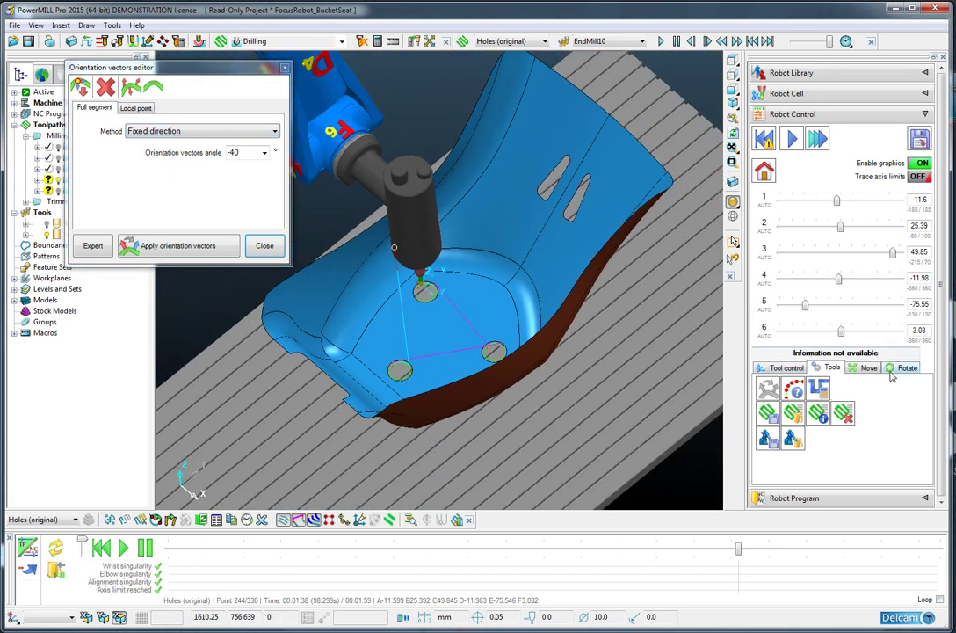
Rotate the robot's spindle with positive yaw in 5° increments at the hole nearest the seat back
{"action": "left_click", "coordinate": [892, 373]}
{"action": "left_click", "coordinate": [852, 426]}
{"action": "left_click", "coordinate": [852, 400]}
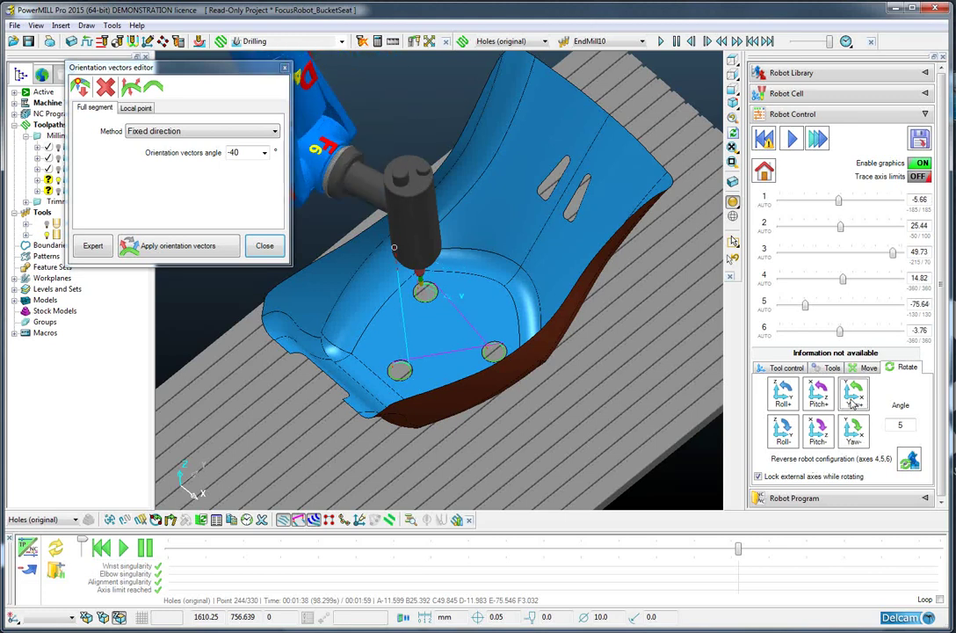
{"action": "left_click", "coordinate": [852, 403]}
{"action": "left_click", "coordinate": [852, 397]}
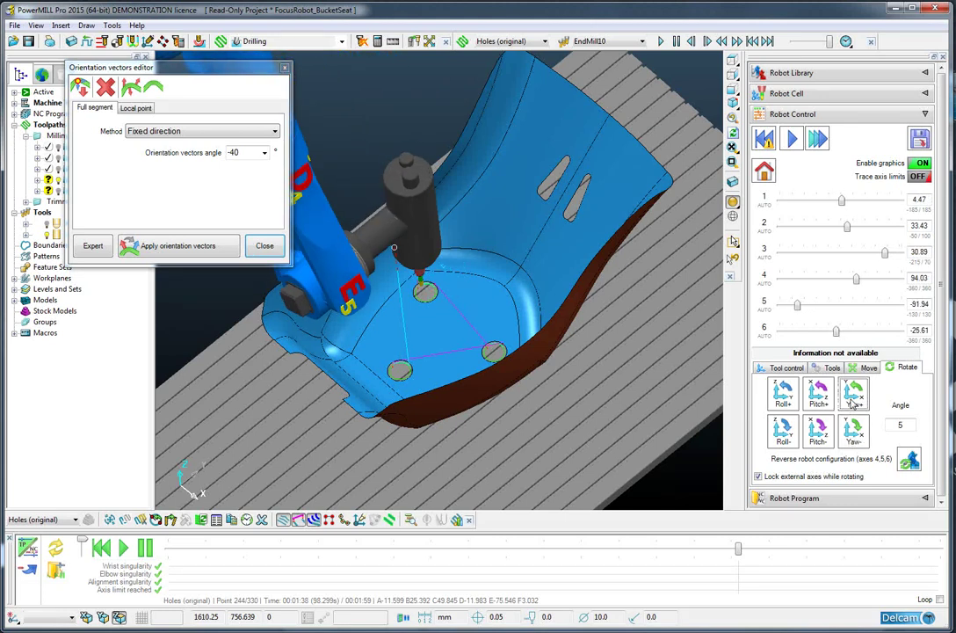
{"action": "left_click", "coordinate": [852, 398]}
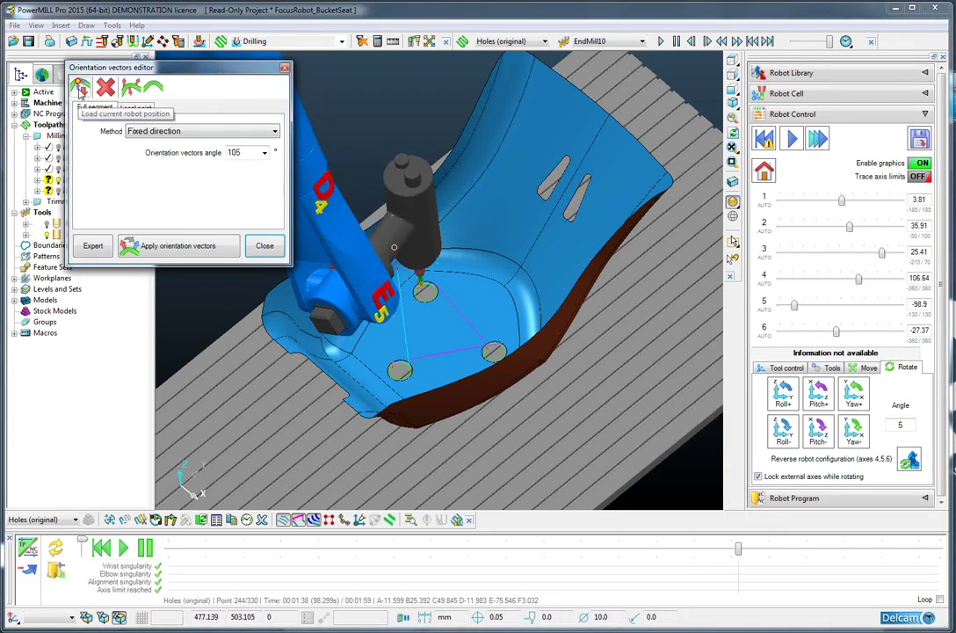
Apply orientation vectors to the hole segment under the tool using Fixed direction at 105°, loaded from the current robot position, and close the editor
{"action": "left_click", "coordinate": [427, 286]}
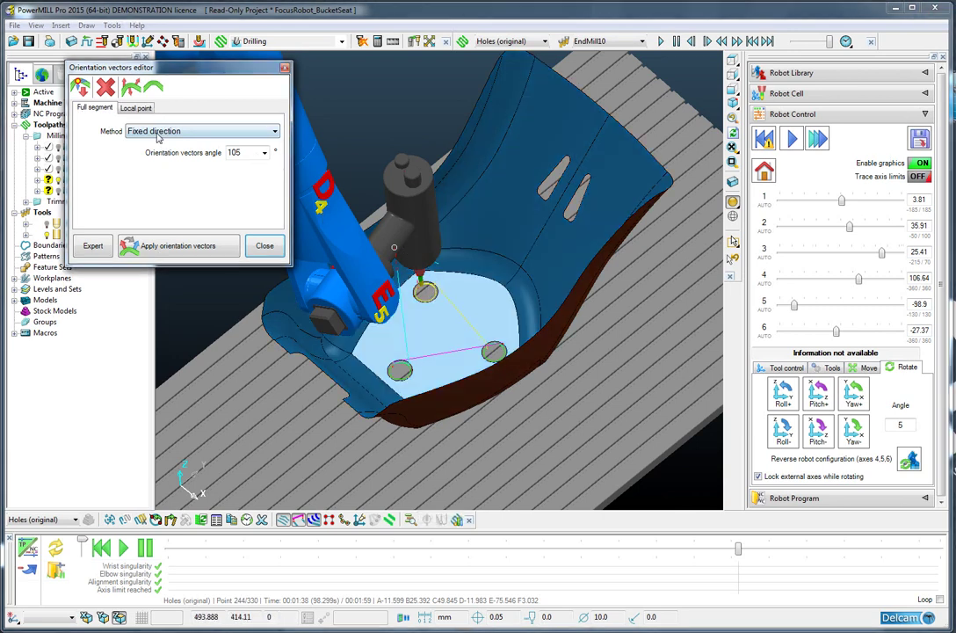
{"action": "left_click", "coordinate": [157, 248]}
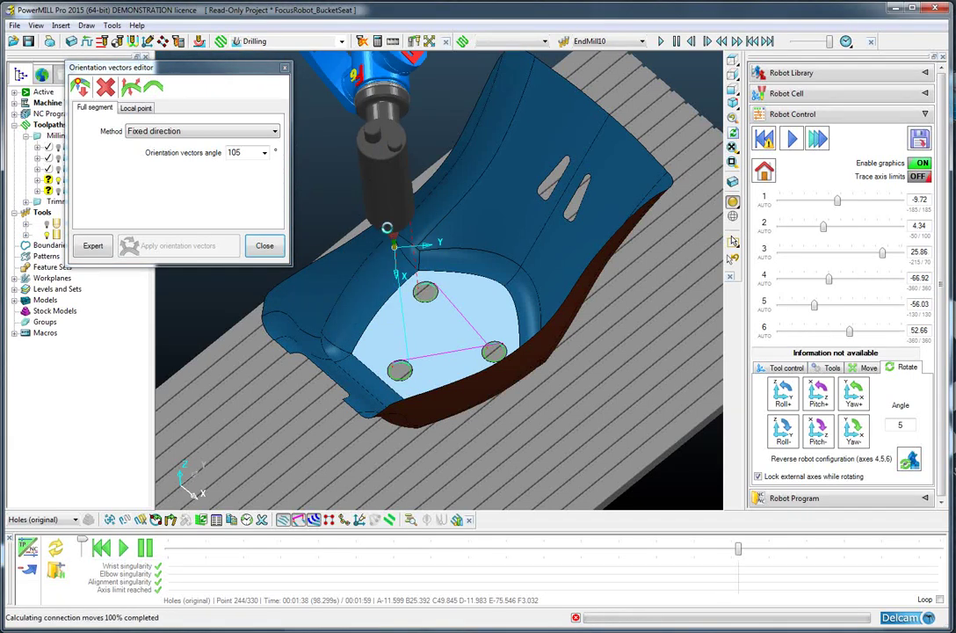
{"action": "left_click", "coordinate": [264, 251]}
Rerun and record the robot simulation of the edited toolpath, saving it as Holes (original) over the existing file
{"action": "scroll", "coordinate": [463, 205], "scroll_direction": "down", "scroll_amount": 4}
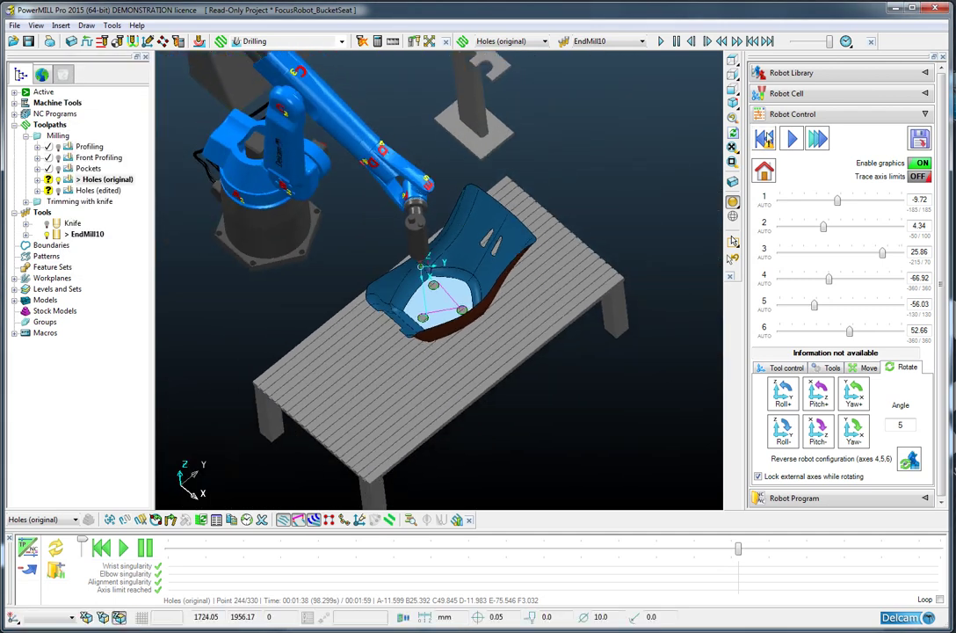
{"action": "left_click", "coordinate": [759, 147]}
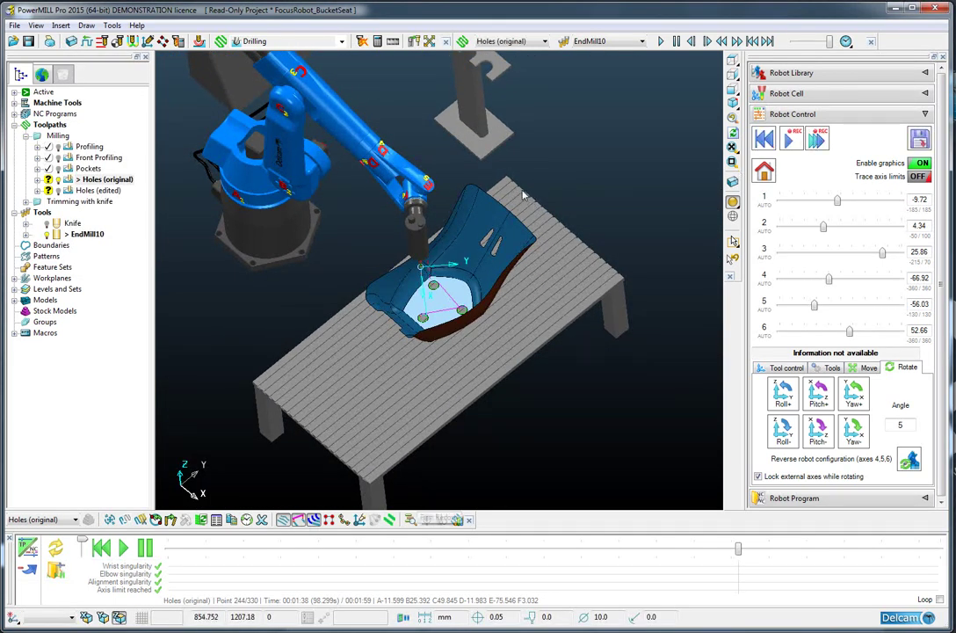
{"action": "left_click", "coordinate": [764, 171]}
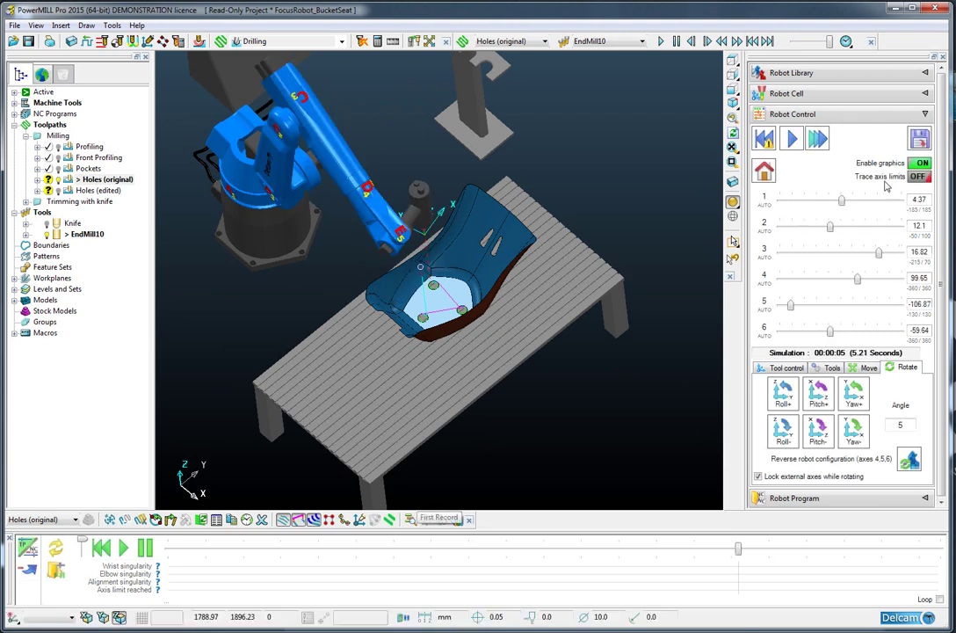
{"action": "left_click", "coordinate": [919, 138]}
{"action": "left_click", "coordinate": [496, 370]}
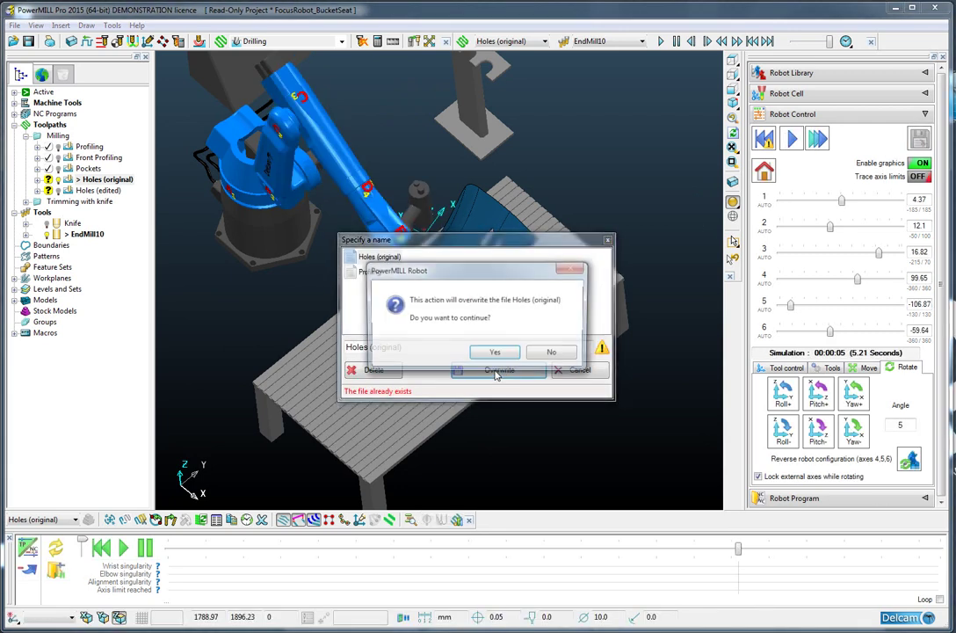
{"action": "left_click", "coordinate": [495, 353]}
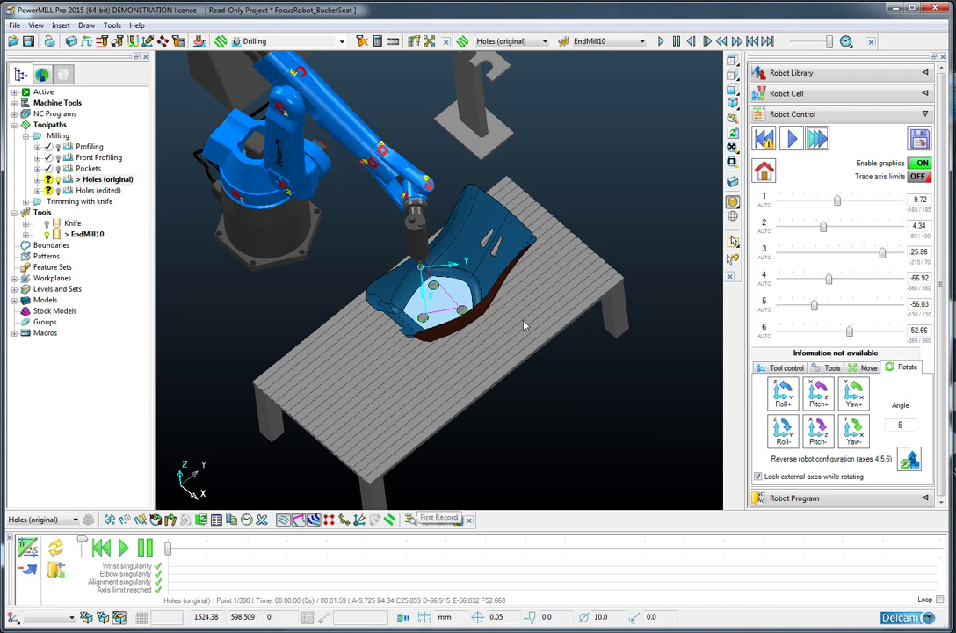
Send the robot to its home position and bring the arm, table and tool rack into view
{"action": "scroll", "coordinate": [506, 342], "scroll_direction": "up", "scroll_amount": 3}
{"action": "scroll", "coordinate": [433, 299], "scroll_direction": "down", "scroll_amount": 2}
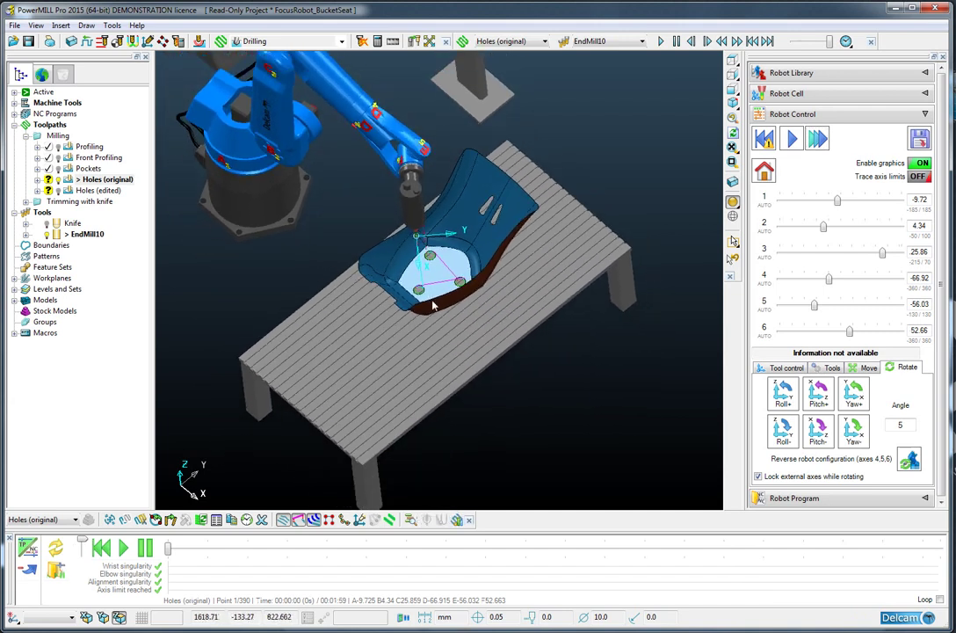
{"action": "left_click", "coordinate": [761, 174]}
{"action": "scroll", "coordinate": [484, 189], "scroll_direction": "down", "scroll_amount": 1}
{"action": "middle_click_drag", "start_coordinate": [482, 188], "coordinate": [486, 213], "text": "shift"}
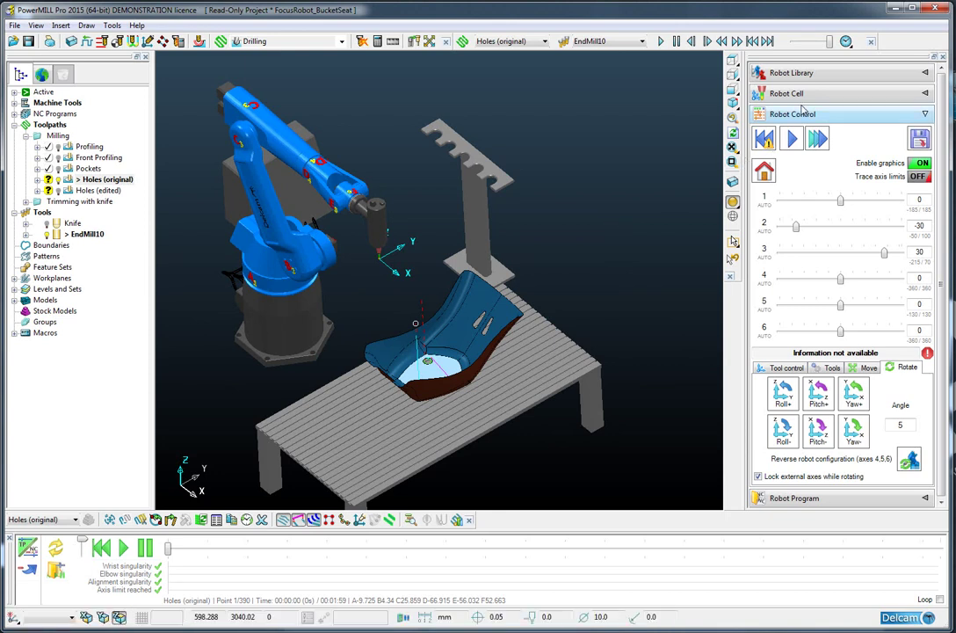
Open the robot teach pendant from the robot cell tools and place it clear of the arm
{"action": "left_click", "coordinate": [802, 99]}
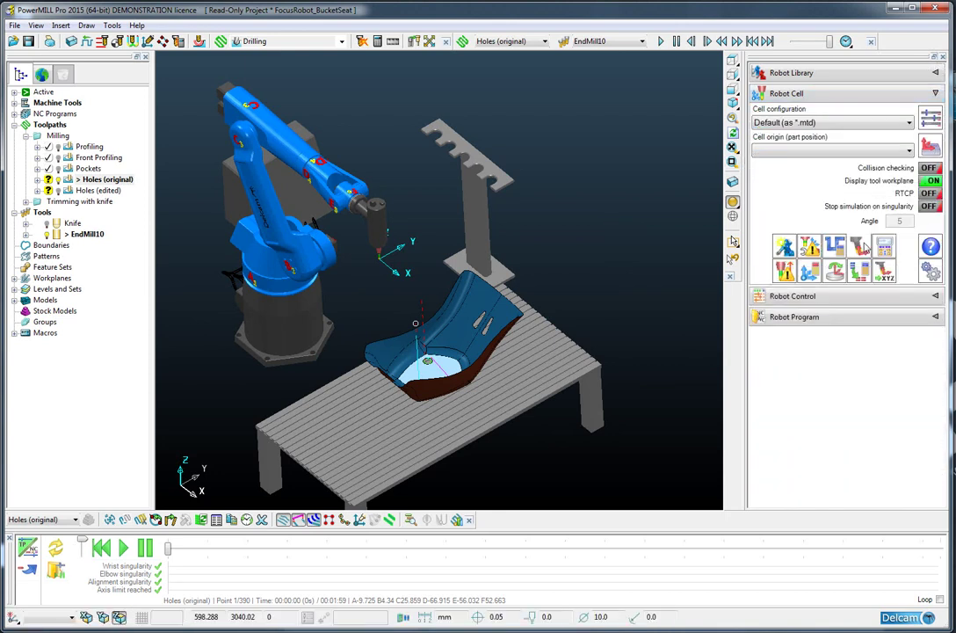
{"action": "left_click", "coordinate": [861, 247]}
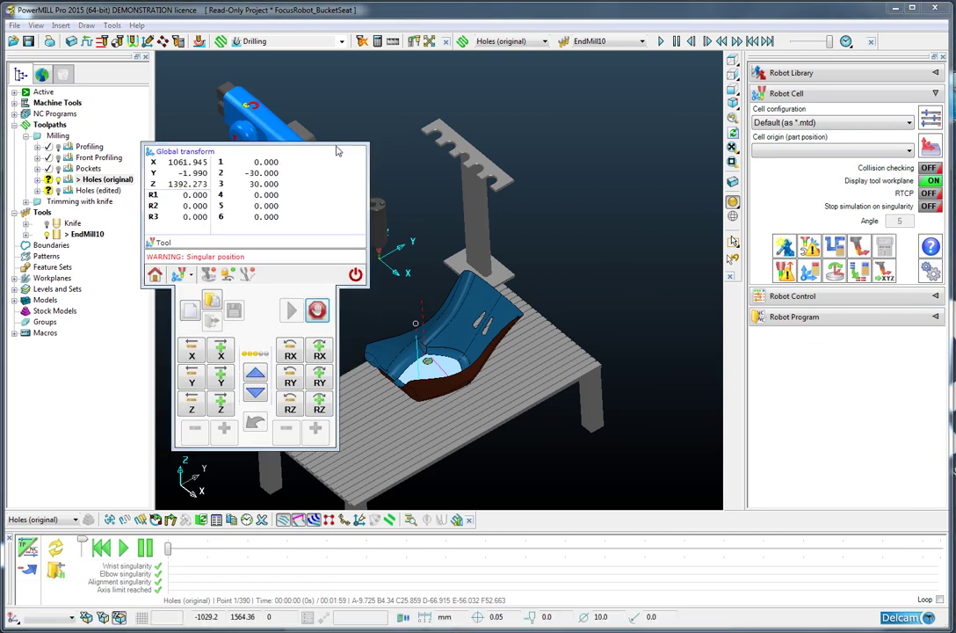
{"action": "left_click_drag", "start_coordinate": [277, 147], "coordinate": [272, 67]}
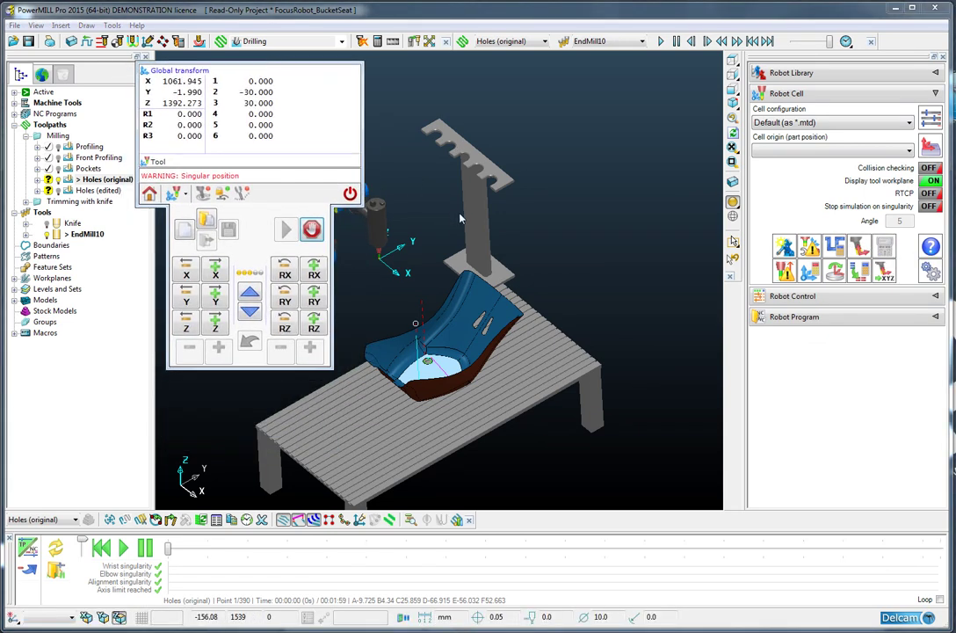
{"action": "middle_click_drag", "start_coordinate": [444, 210], "coordinate": [570, 189], "text": "shift"}
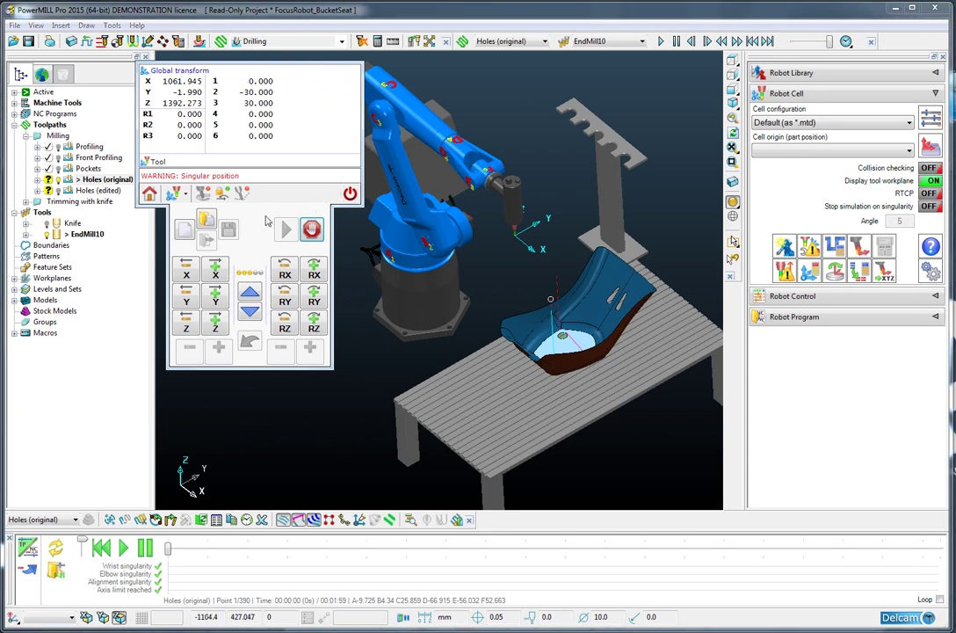
Start a new pendant program and add the robot's current home position as its first joint point
{"action": "left_click", "coordinate": [184, 230]}
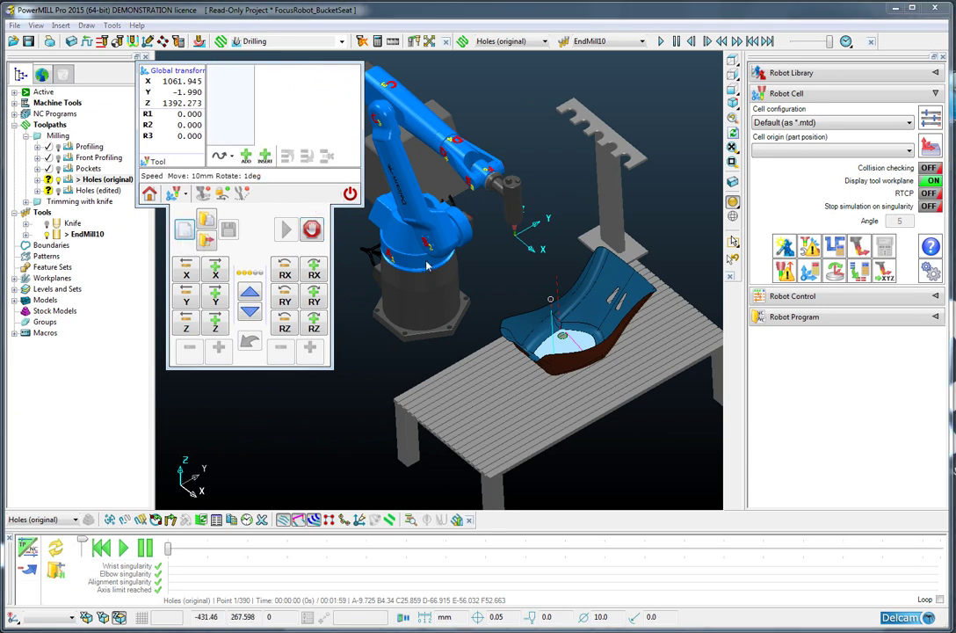
{"action": "middle_click_drag", "start_coordinate": [347, 230], "coordinate": [431, 237]}
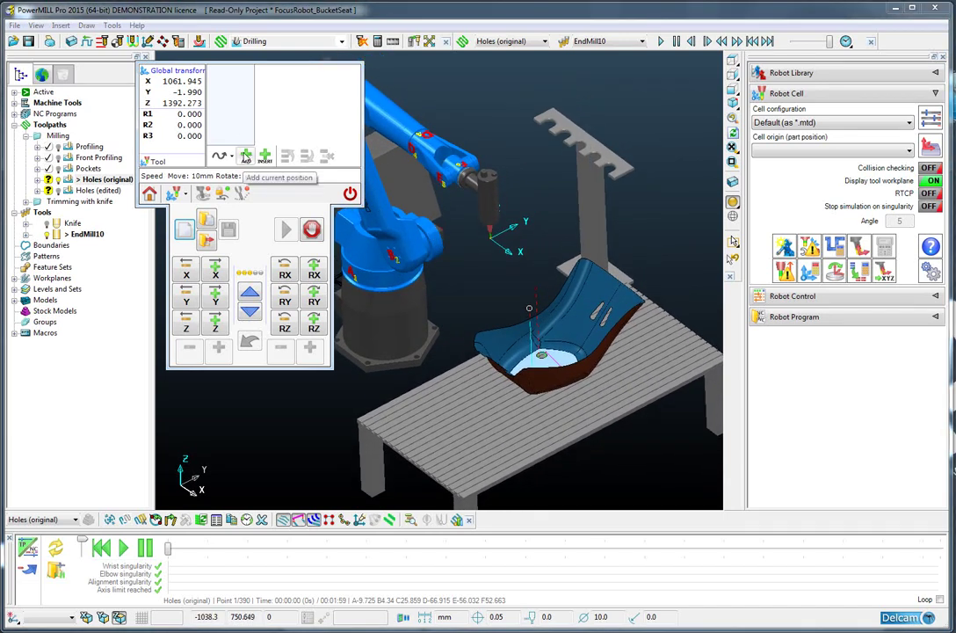
{"action": "left_click", "coordinate": [246, 156]}
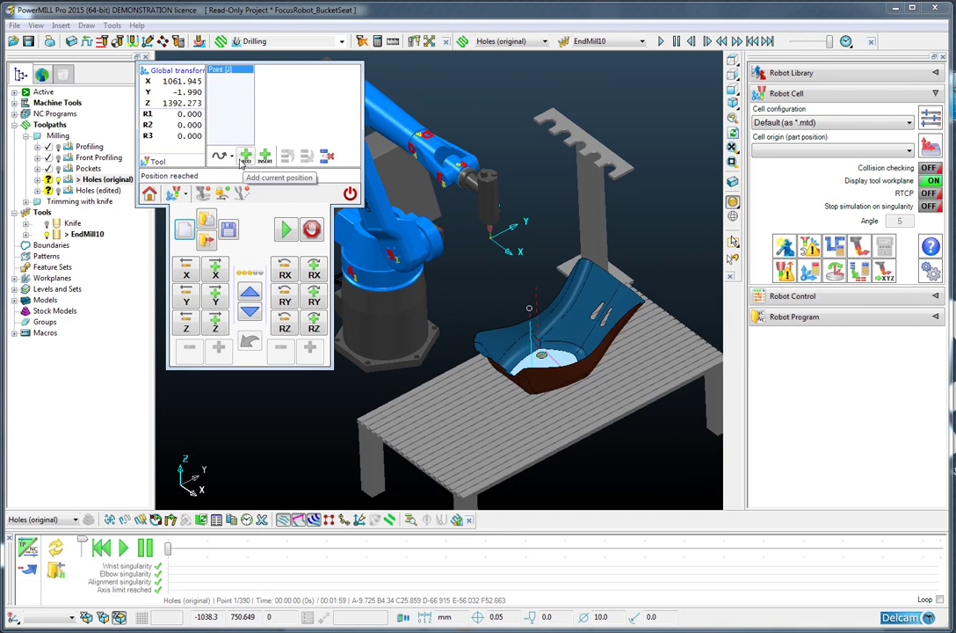
Rotate axis 1 to -87° and add that position as the second point of the pendant program
{"action": "left_click", "coordinate": [777, 296]}
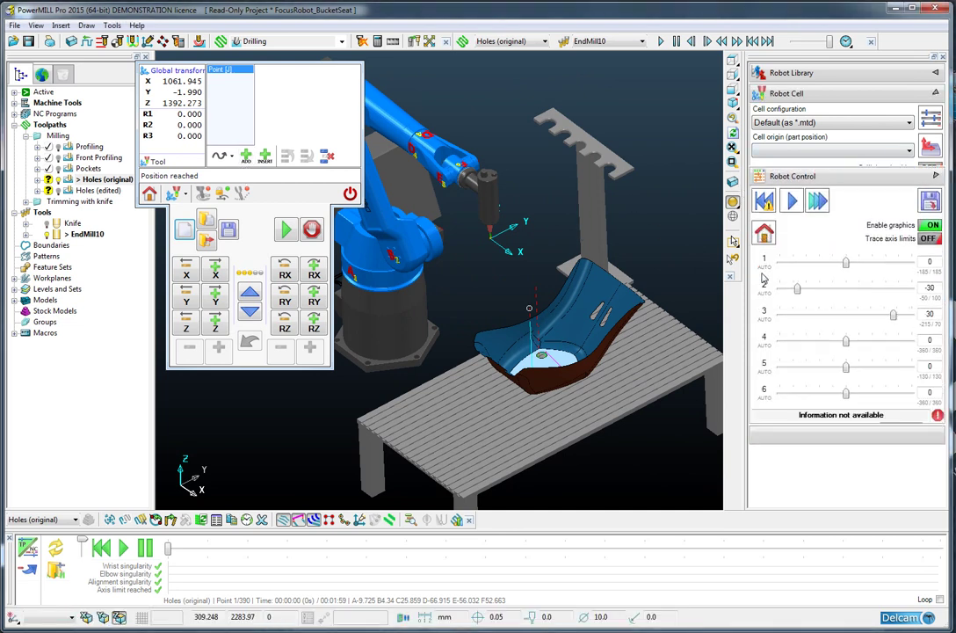
{"action": "middle_click_drag", "start_coordinate": [533, 179], "coordinate": [585, 199], "text": "shift"}
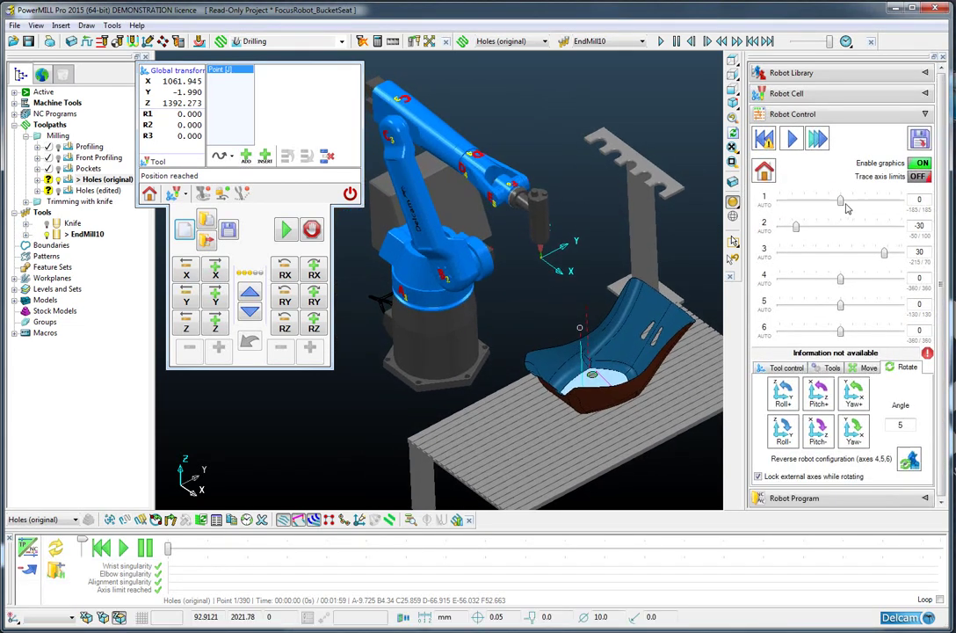
{"action": "left_click_drag", "start_coordinate": [842, 204], "coordinate": [813, 204]}
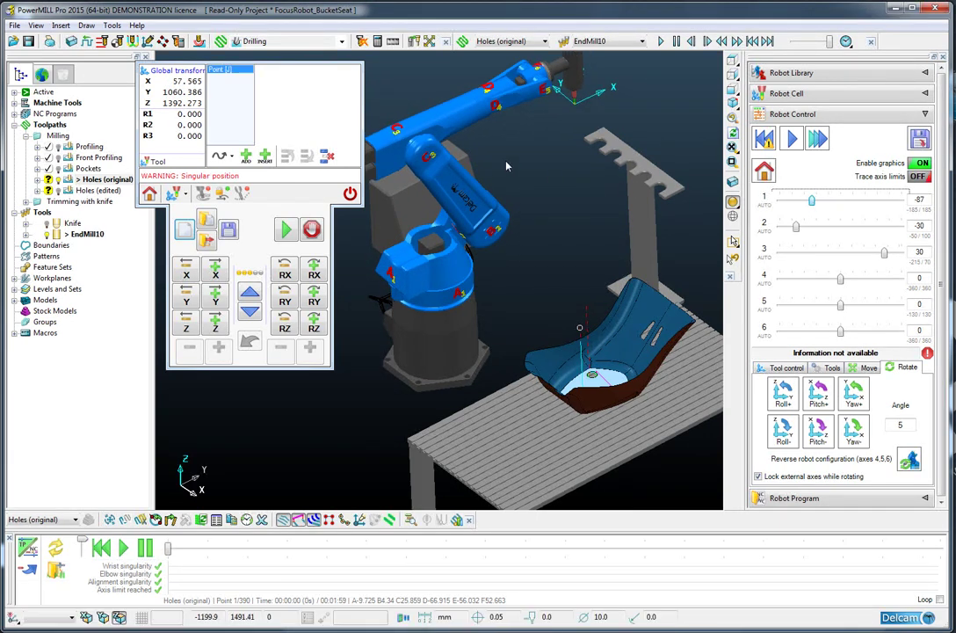
{"action": "left_click", "coordinate": [247, 158]}
Move axis 2 to -13°, axis 4 to -4° and axis 5 to -17°, and add the position as the third program point
{"action": "middle_click_drag", "start_coordinate": [447, 173], "coordinate": [538, 241]}
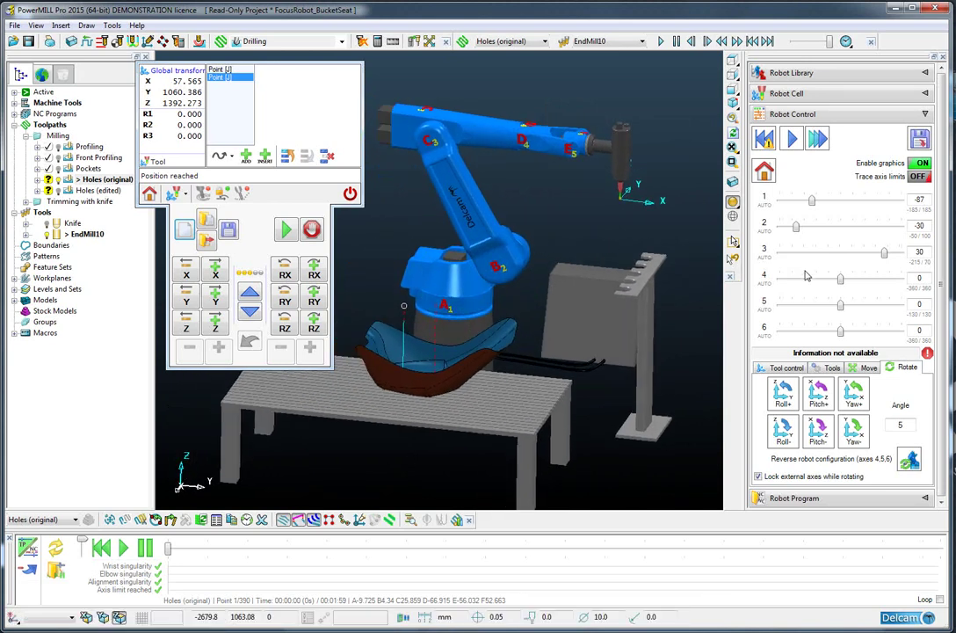
{"action": "left_click_drag", "start_coordinate": [795, 231], "coordinate": [809, 227]}
{"action": "left_click_drag", "start_coordinate": [840, 283], "coordinate": [833, 309]}
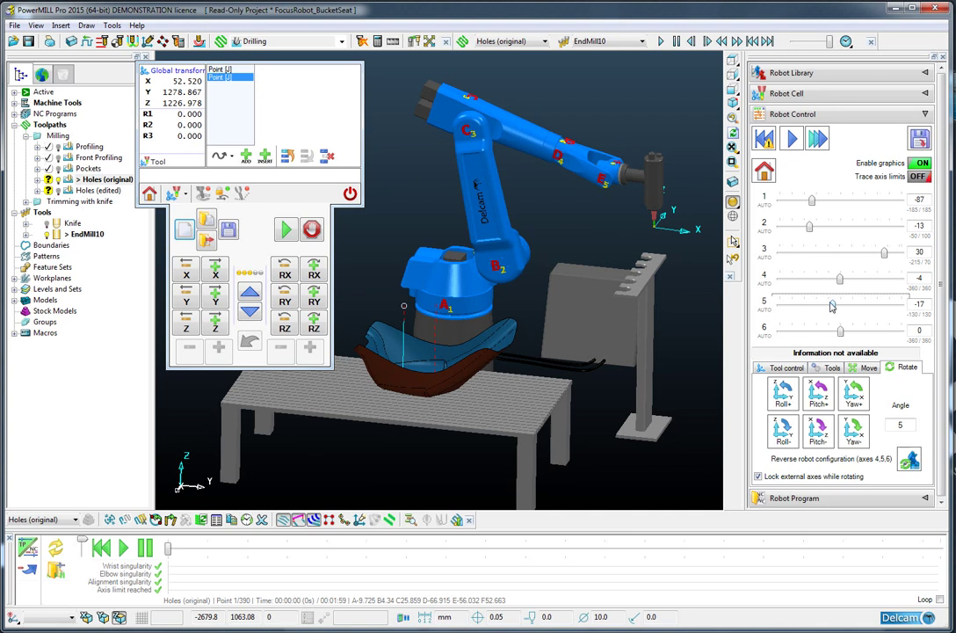
{"action": "left_click", "coordinate": [245, 159]}
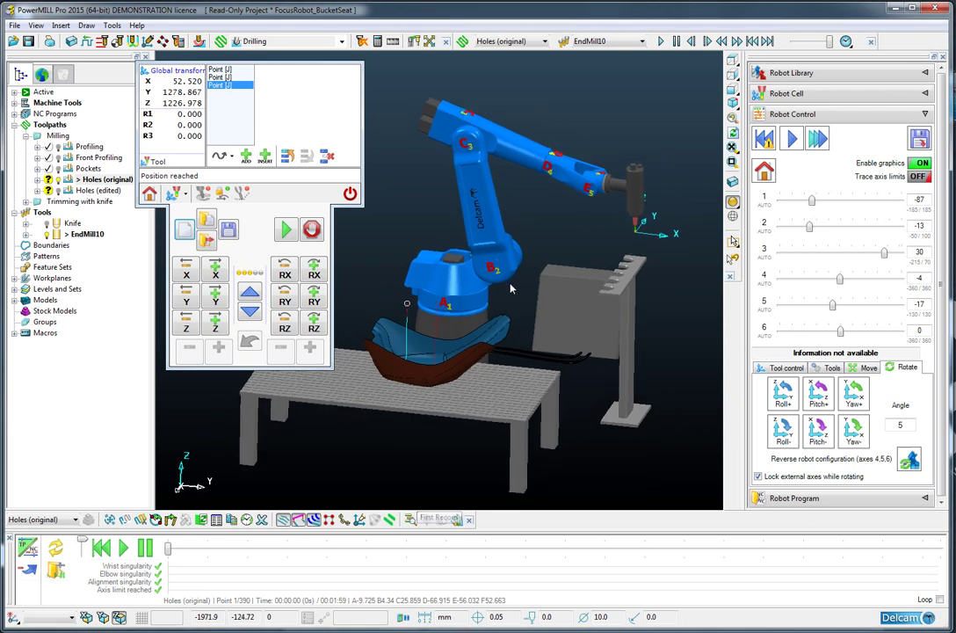
Set axis 4 to 0° and axis 3 to 30° to line the spindle up over the tool rack
{"action": "key", "text": "ctrl+5"}
{"action": "middle_click_drag", "start_coordinate": [440, 201], "coordinate": [559, 290], "text": "shift"}
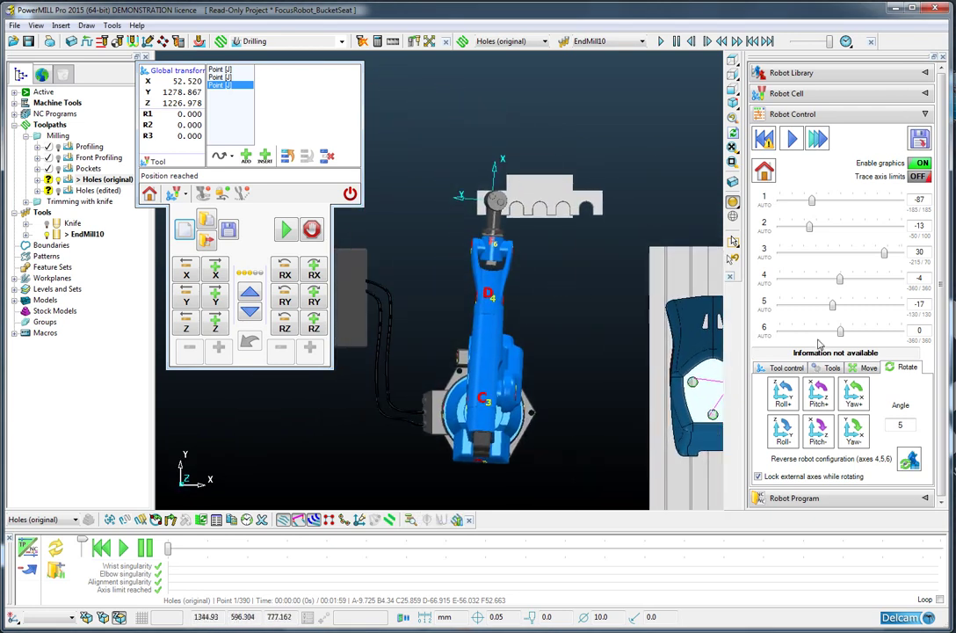
{"action": "left_click_drag", "start_coordinate": [885, 255], "coordinate": [884, 254]}
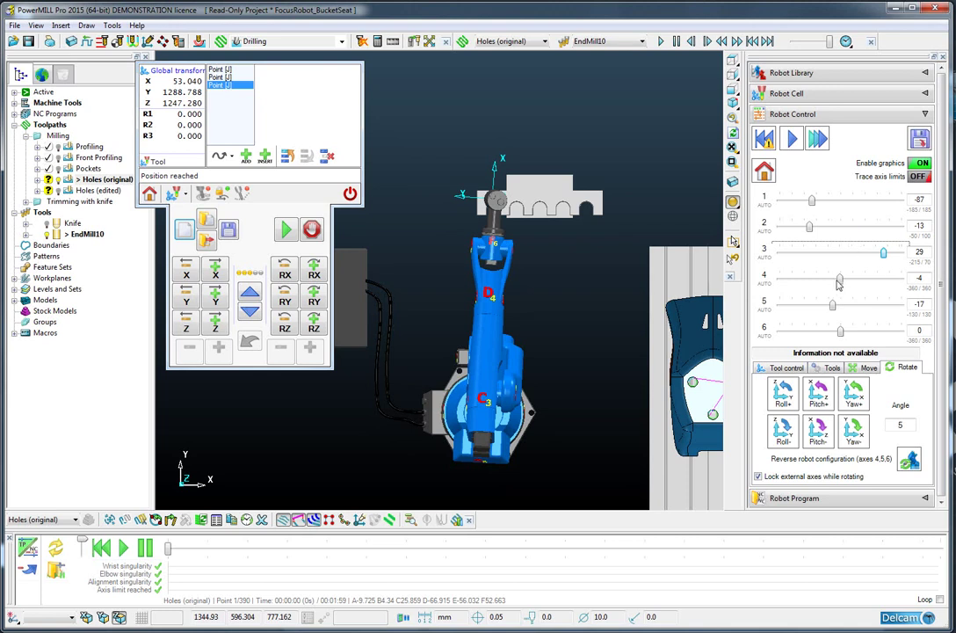
{"action": "left_click_drag", "start_coordinate": [839, 279], "coordinate": [840, 279]}
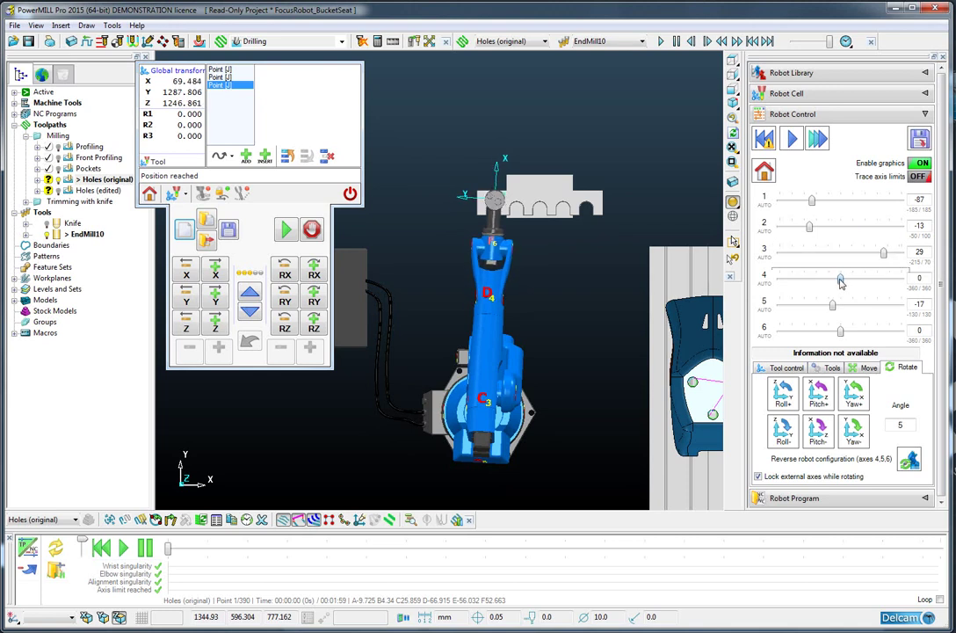
{"action": "scroll", "coordinate": [546, 272], "scroll_direction": "up", "scroll_amount": 3}
{"action": "middle_click_drag", "start_coordinate": [546, 273], "coordinate": [580, 298], "text": "shift"}
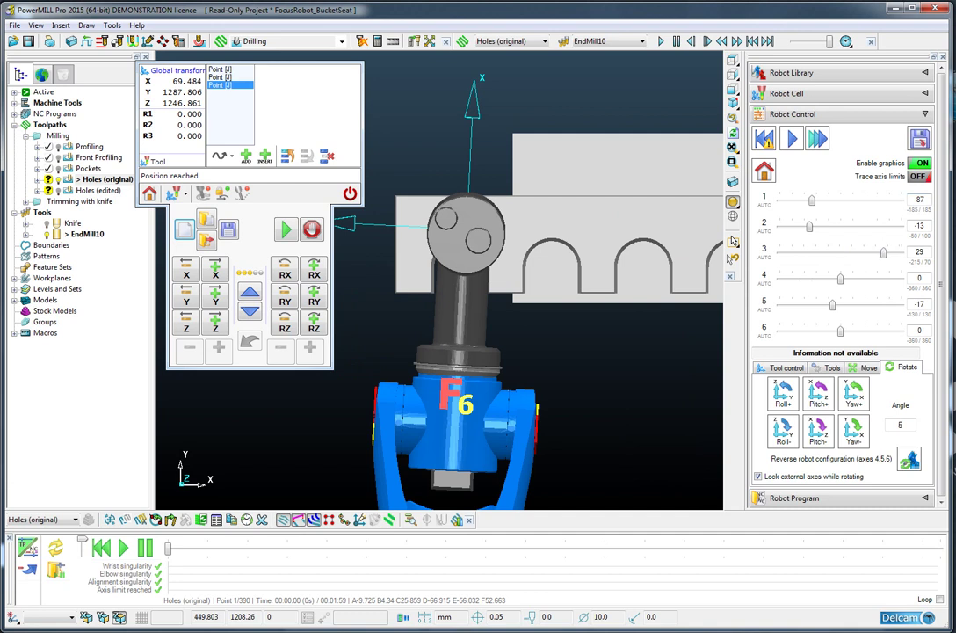
{"action": "left_click_drag", "start_coordinate": [883, 253], "coordinate": [884, 252]}
{"action": "scroll", "coordinate": [493, 233], "scroll_direction": "down", "scroll_amount": 2}
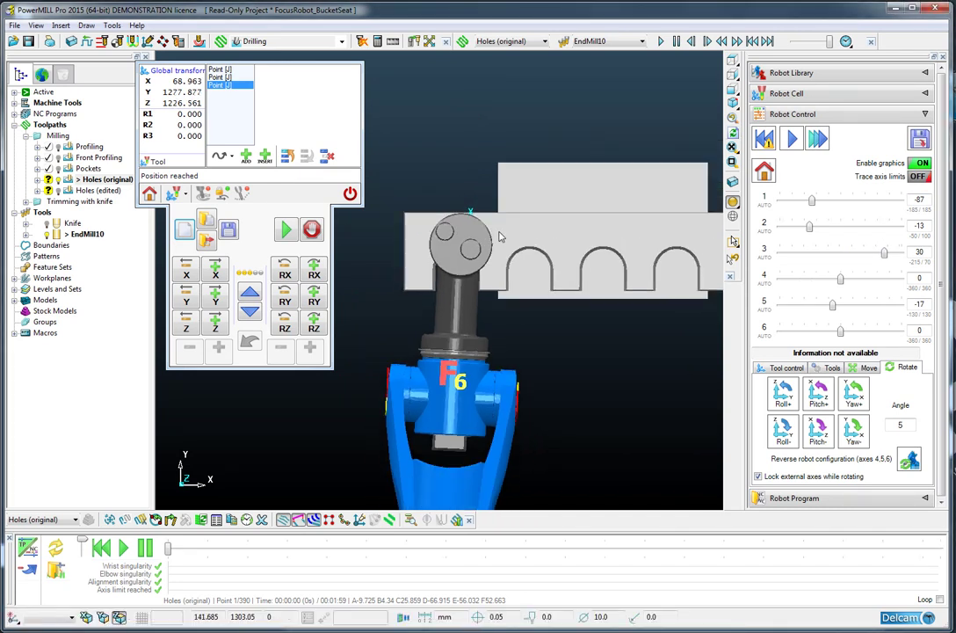
Set the pendant's move type to Linear move and its jogging mode to Tool - World
{"action": "left_click", "coordinate": [231, 158]}
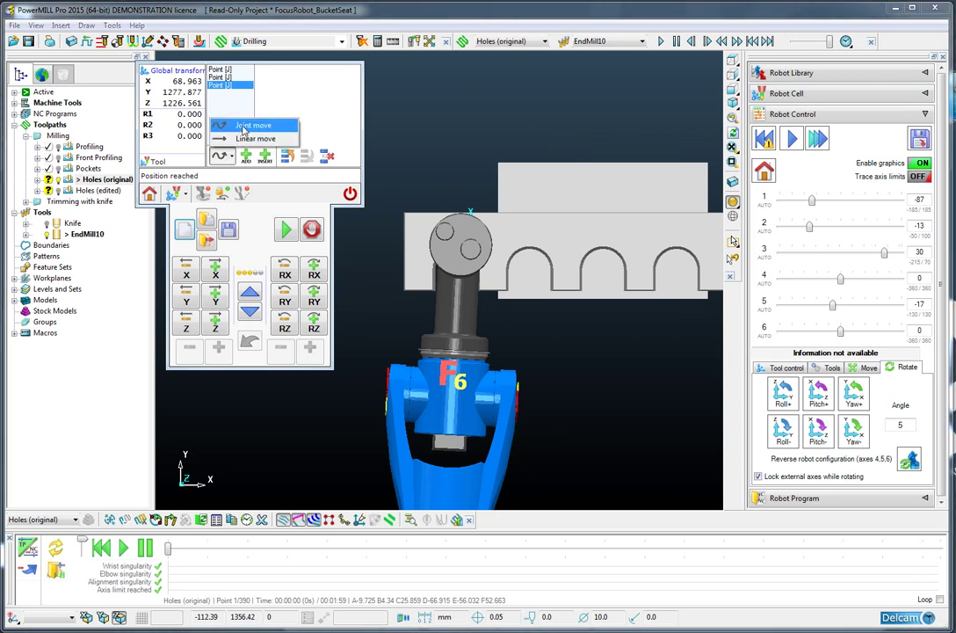
{"action": "left_click", "coordinate": [223, 139]}
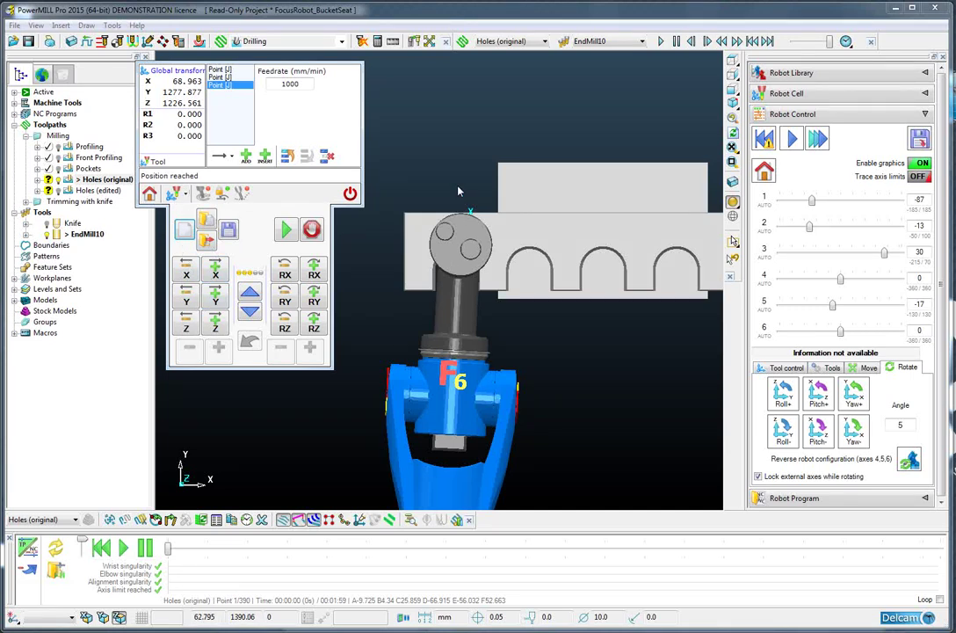
{"action": "left_click", "coordinate": [179, 193]}
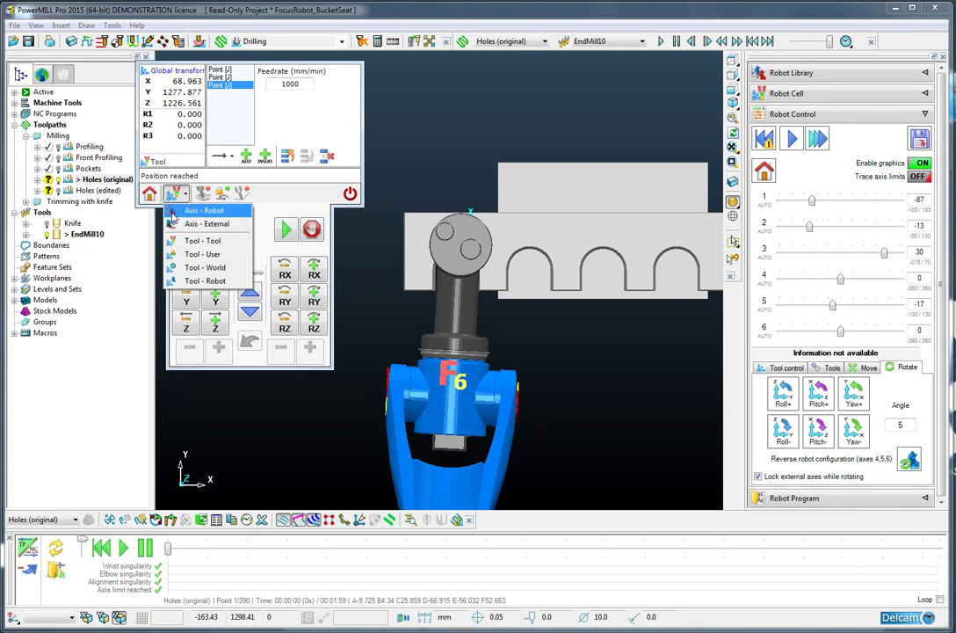
{"action": "left_click", "coordinate": [173, 271]}
Jog the tool in the world frame to X 58.963 and Y 1227.877 above the end of the rack
{"action": "scroll", "coordinate": [377, 288], "scroll_direction": "down", "scroll_amount": 3}
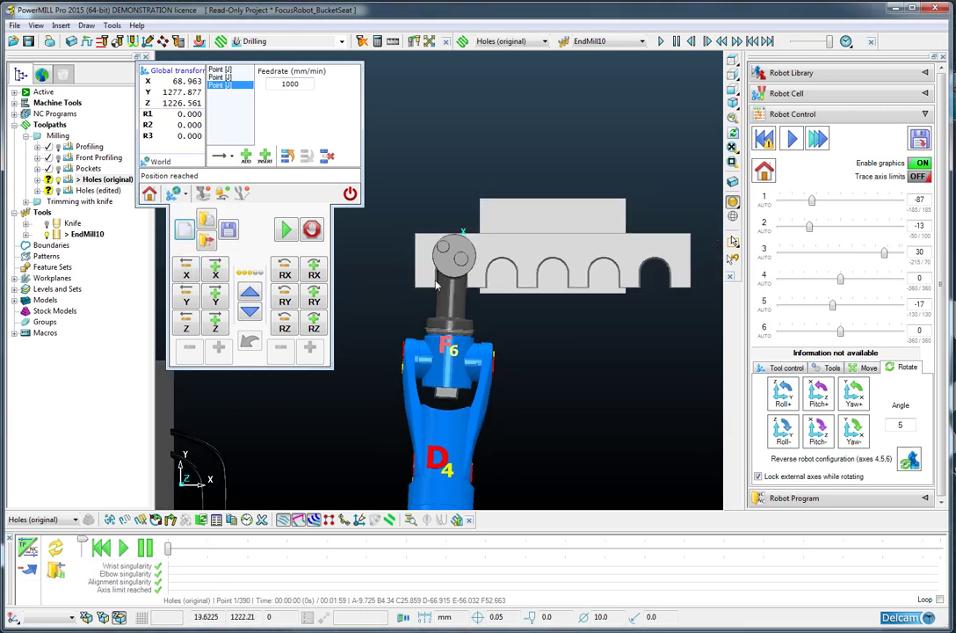
{"action": "middle_click_drag", "start_coordinate": [369, 331], "coordinate": [369, 290], "text": "shift"}
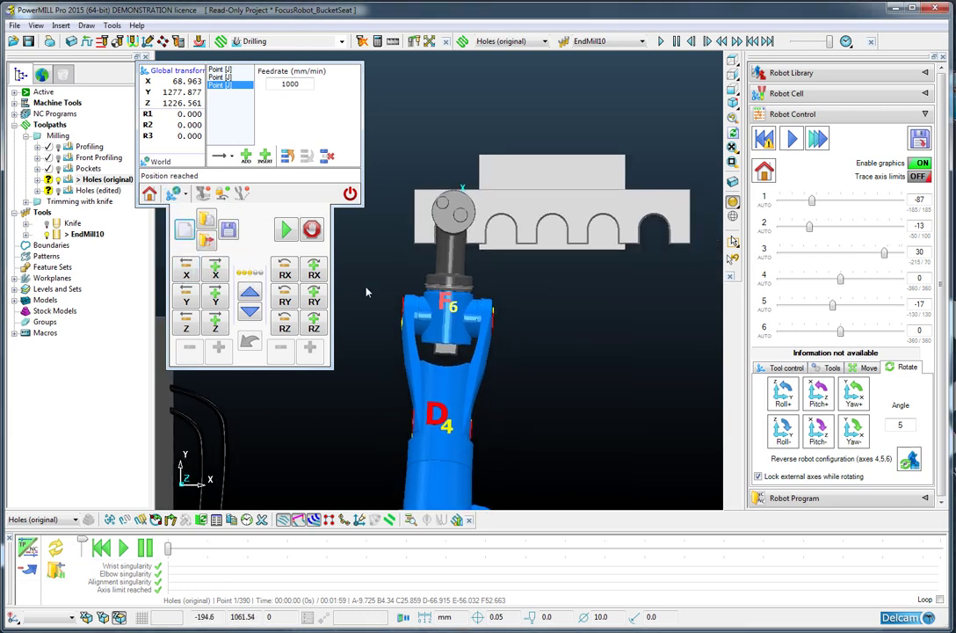
{"action": "left_click", "coordinate": [215, 272]}
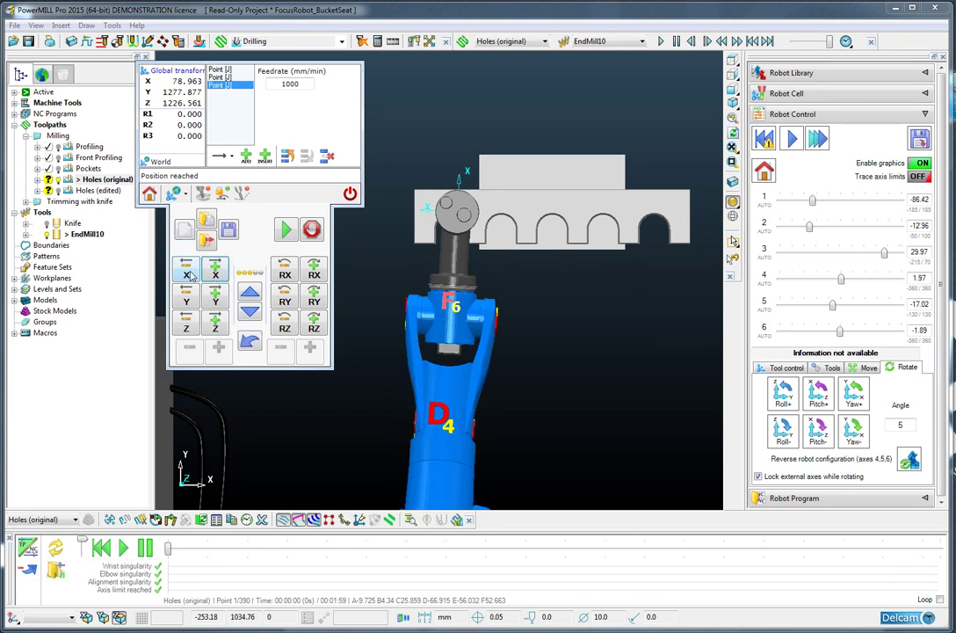
{"action": "double_click", "coordinate": [186, 274]}
{"action": "left_click", "coordinate": [215, 272]}
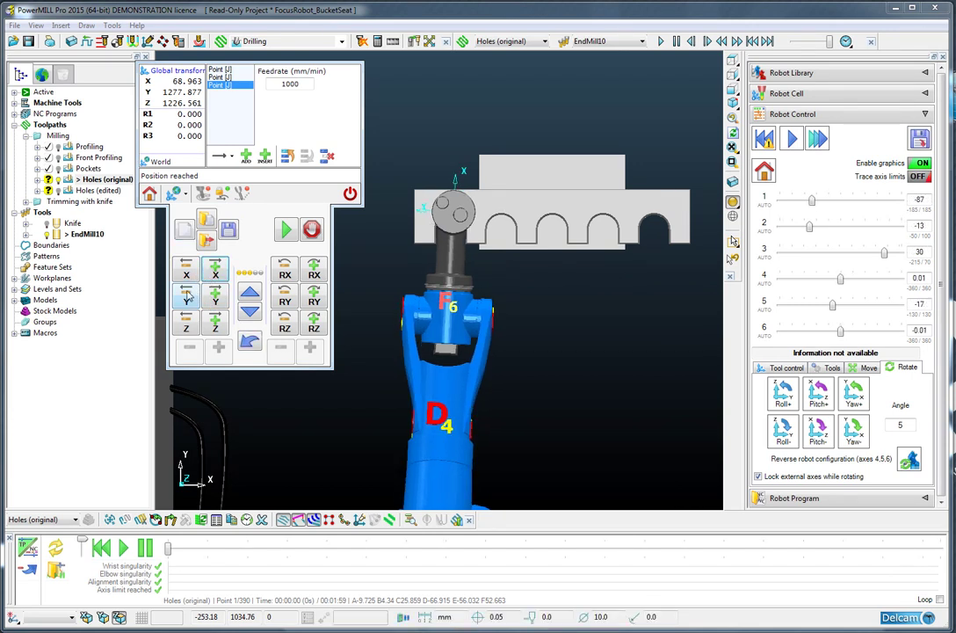
{"action": "left_click", "coordinate": [186, 273]}
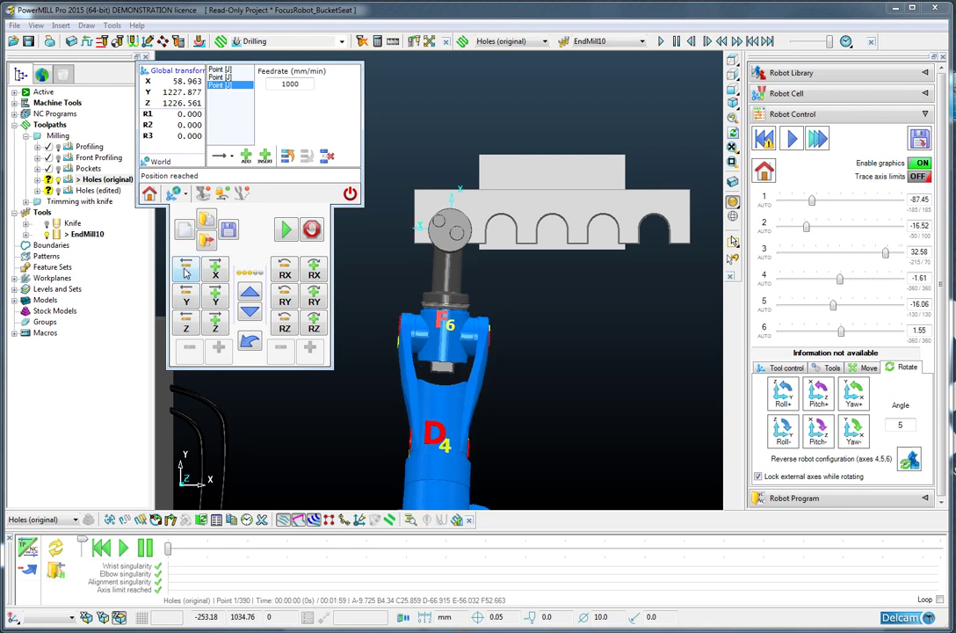
{"action": "scroll", "coordinate": [498, 309], "scroll_direction": "down", "scroll_amount": 1}
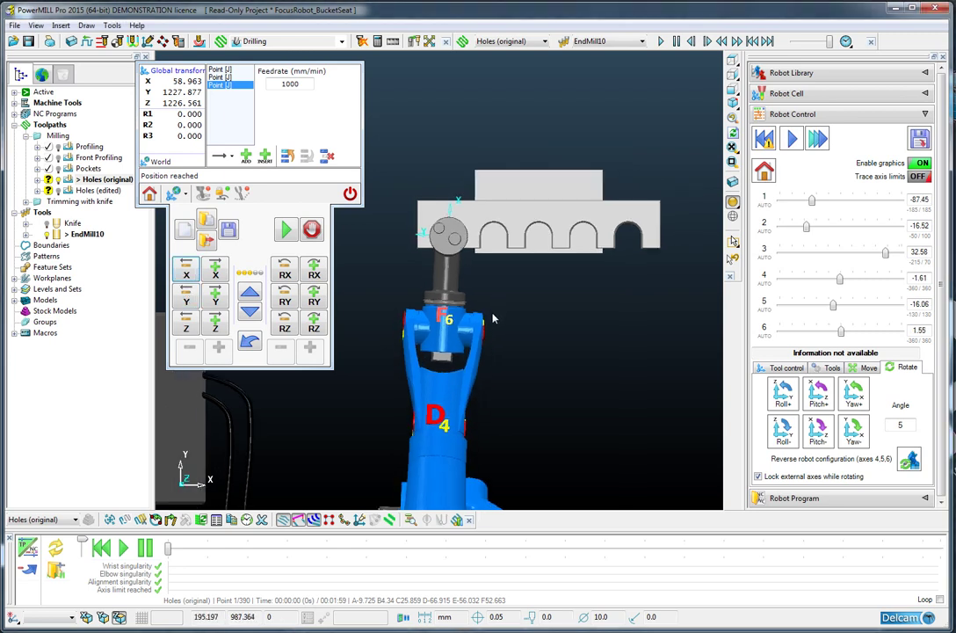
Lower the tool to Z 1086.561 just above the rack and add the position as the fourth, linear program point
{"action": "key", "text": "ctrl+2"}
{"action": "mouse_move", "coordinate": [454, 315]}
{"action": "middle_mouse_down"}
{"action": "mouse_move", "coordinate": [448, 303]}
{"action": "mouse_move", "coordinate": [567, 318]}
{"action": "mouse_move", "coordinate": [417, 314]}
{"action": "mouse_move", "coordinate": [450, 298]}
{"action": "middle_mouse_up"}
{"action": "scroll", "coordinate": [604, 231], "scroll_direction": "up", "scroll_amount": 5}
{"action": "scroll", "coordinate": [513, 262], "scroll_direction": "down", "scroll_amount": 3}
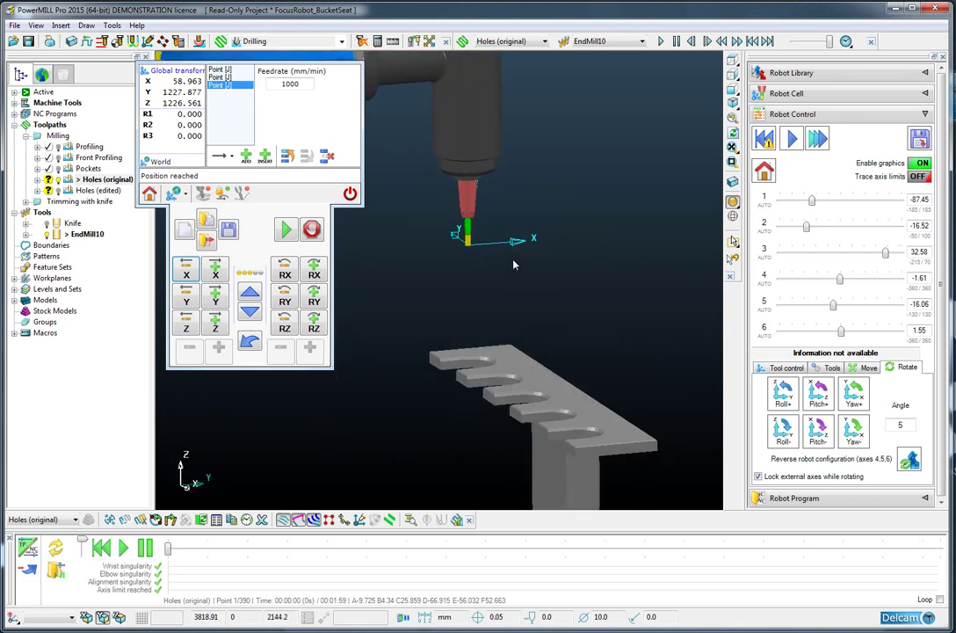
{"action": "middle_click_drag", "start_coordinate": [604, 250], "coordinate": [625, 258]}
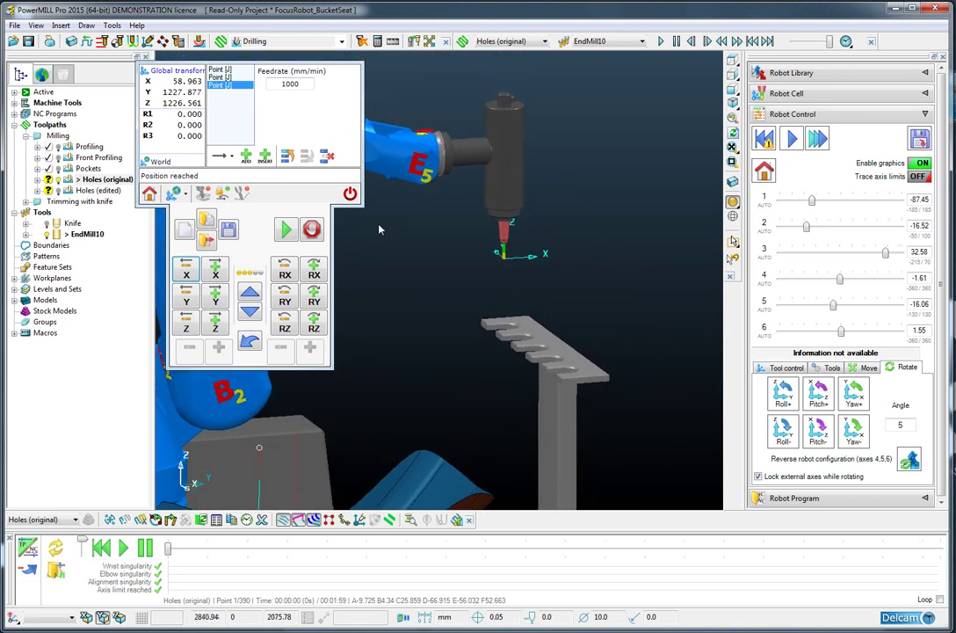
{"action": "left_click", "coordinate": [186, 326]}
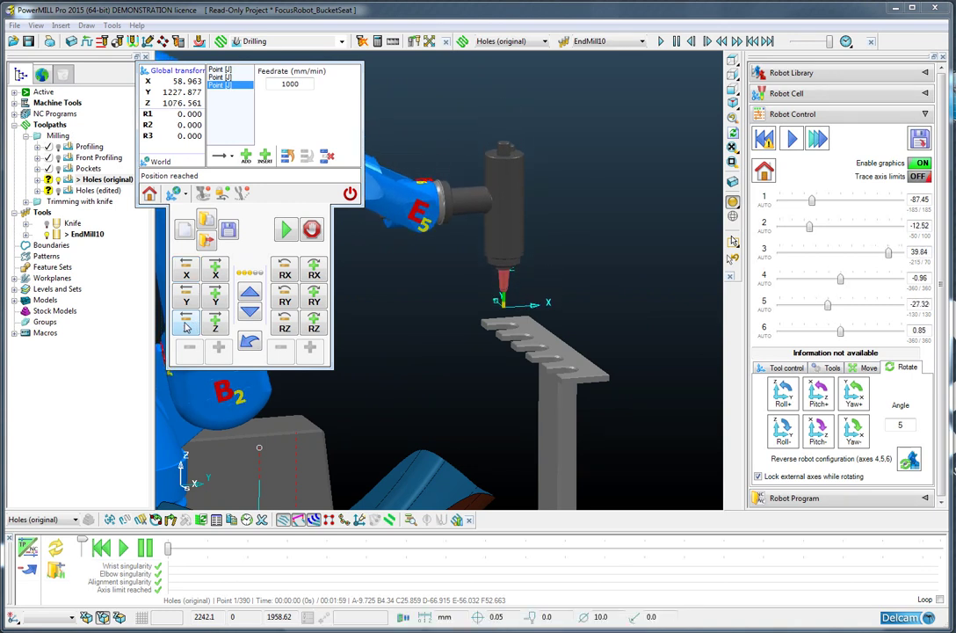
{"action": "left_click", "coordinate": [214, 326]}
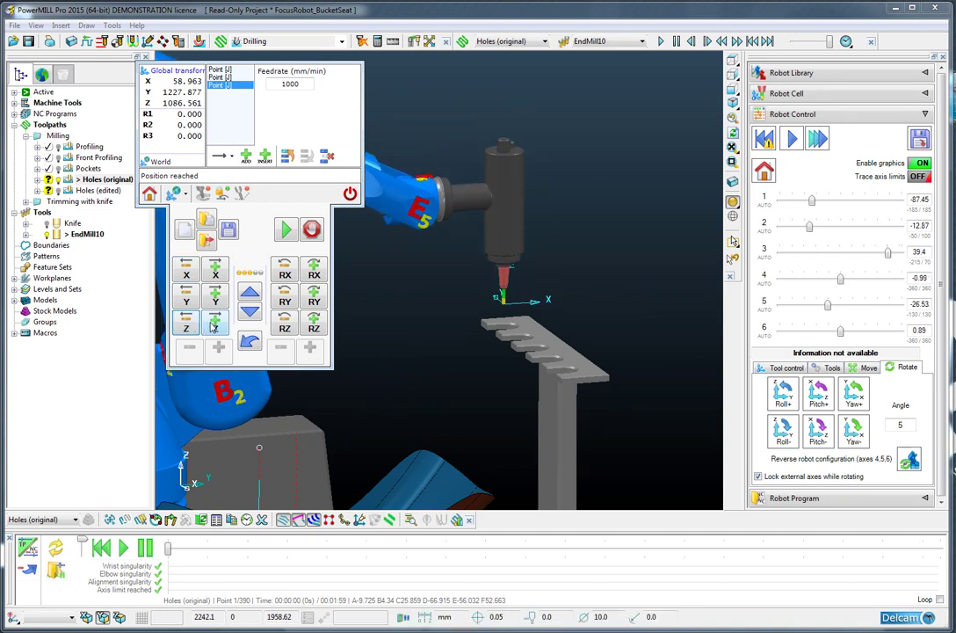
{"action": "left_click", "coordinate": [245, 159]}
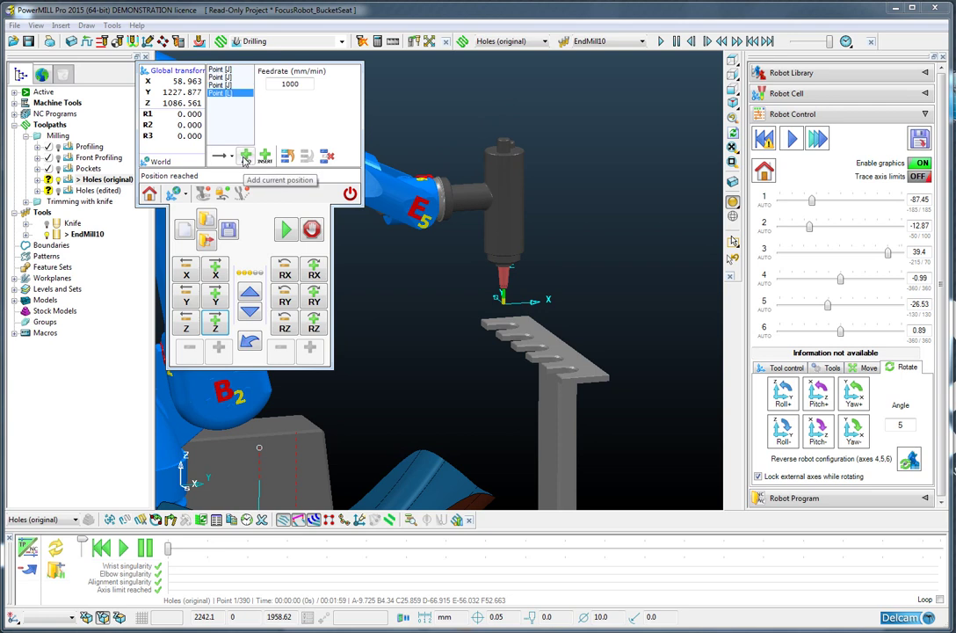
Lower the tool to Z 886.561 and add it as a linear point, and add the fourth point's position again as the linear retract
{"action": "left_click", "coordinate": [184, 326]}
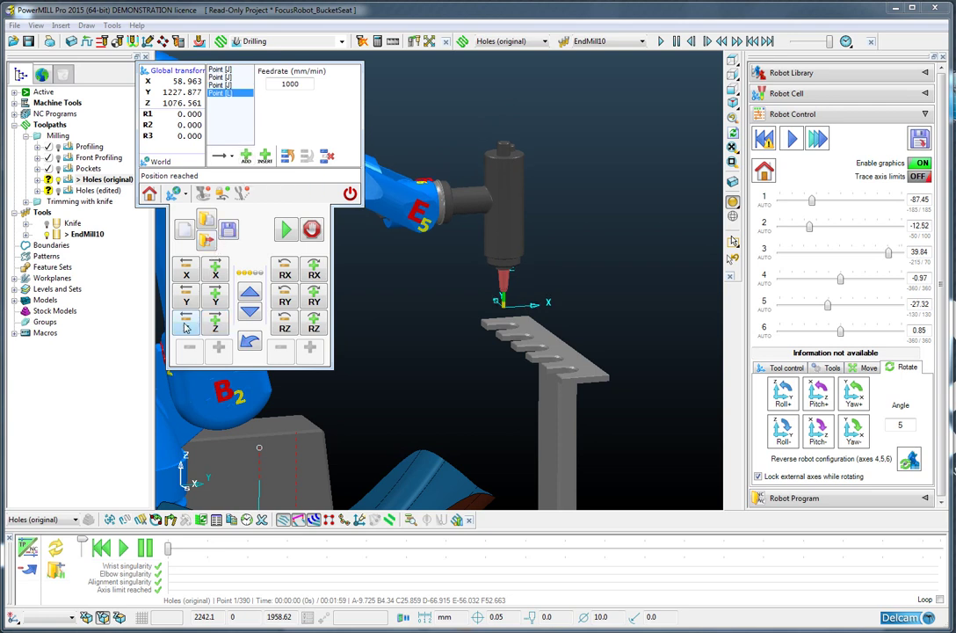
{"action": "left_click_drag", "start_coordinate": [186, 327], "coordinate": [185, 327]}
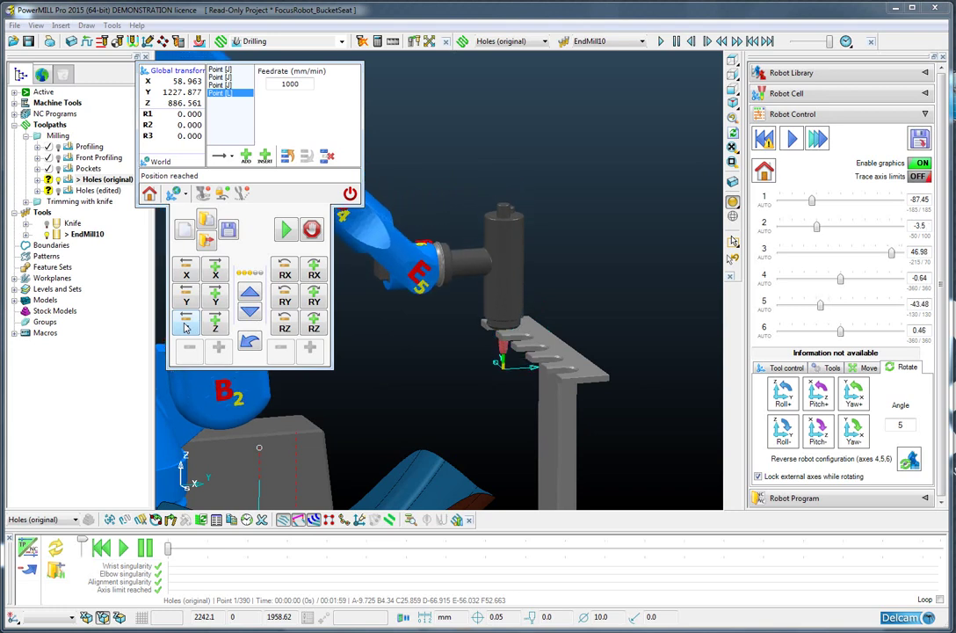
{"action": "left_click", "coordinate": [245, 159]}
{"action": "left_click", "coordinate": [217, 94]}
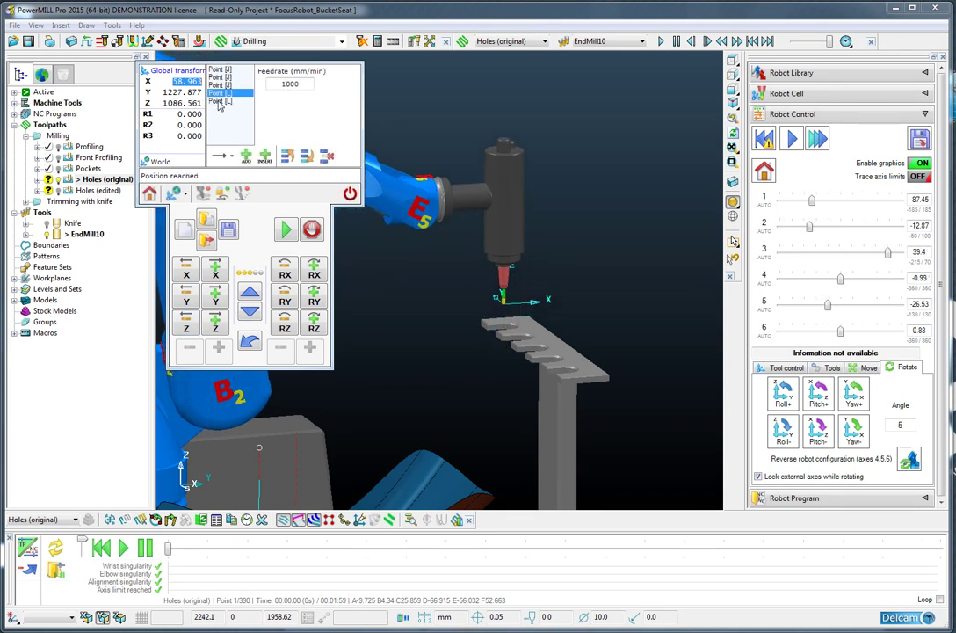
{"action": "left_click", "coordinate": [245, 156]}
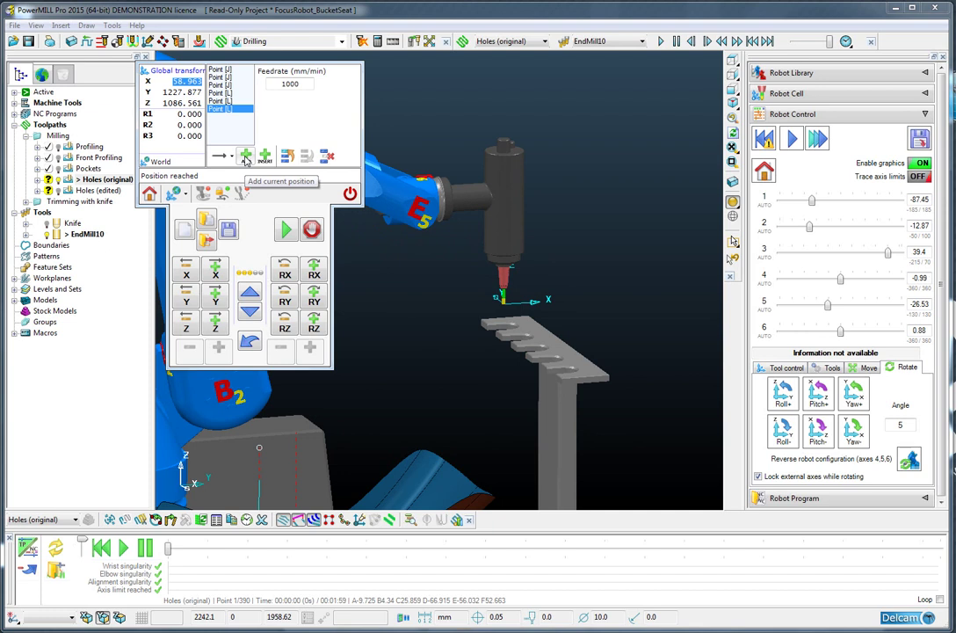
Change the move type back to Joint move and add the third point's position again at the end of the program
{"action": "left_click", "coordinate": [233, 159]}
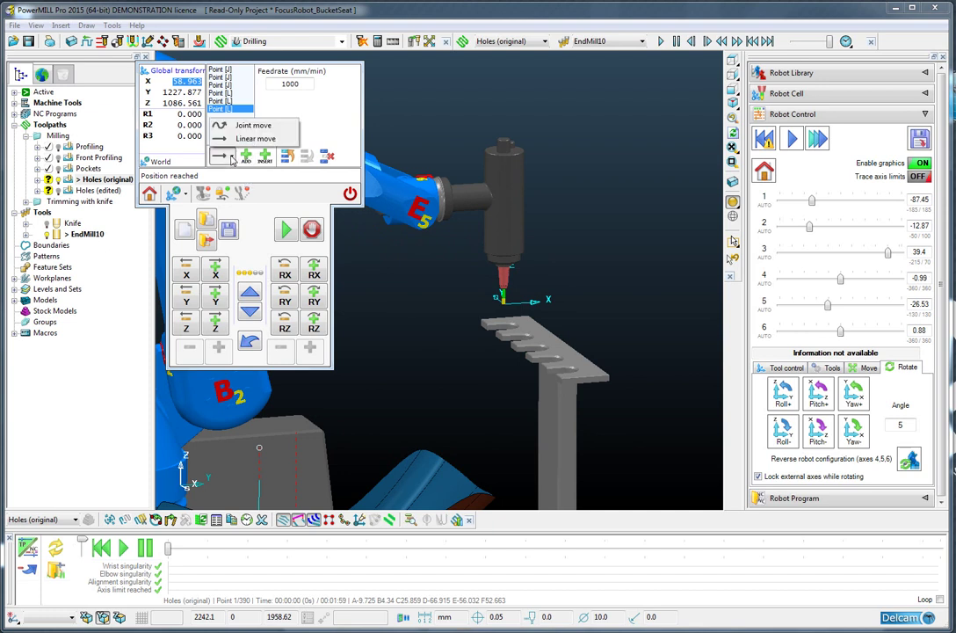
{"action": "left_click", "coordinate": [235, 126]}
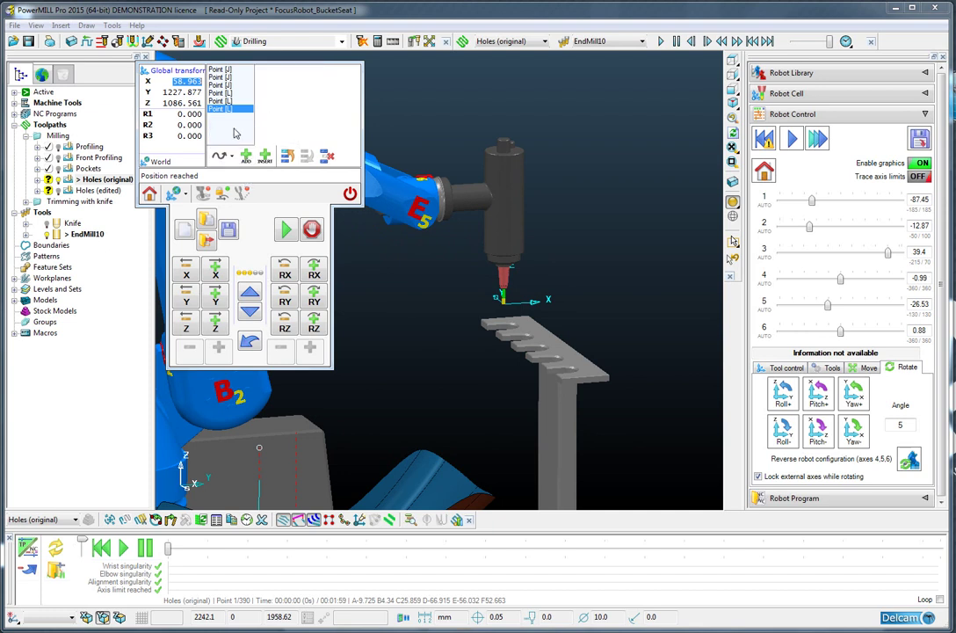
{"action": "left_click", "coordinate": [225, 85]}
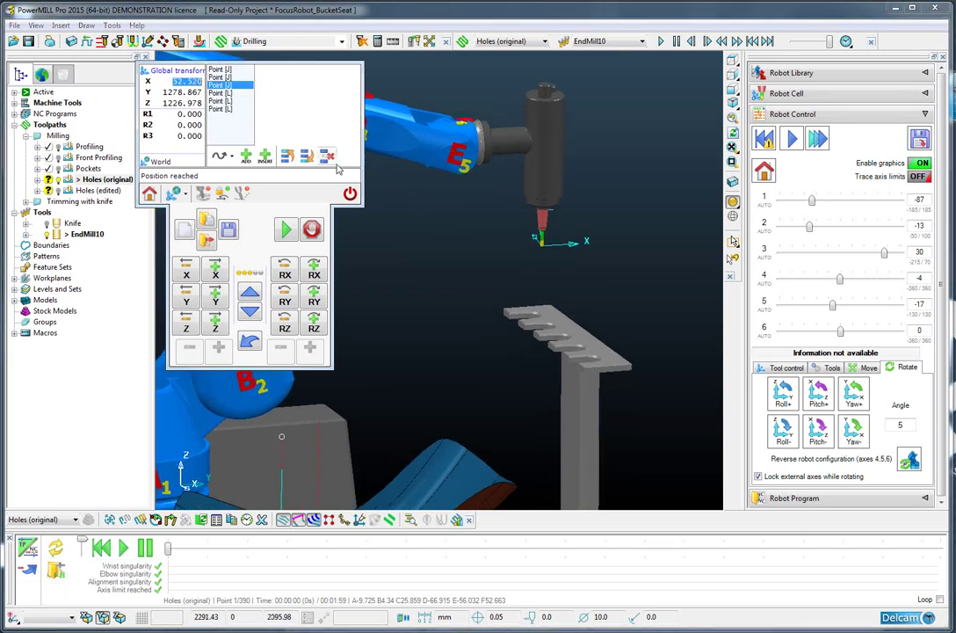
{"action": "left_click", "coordinate": [246, 157]}
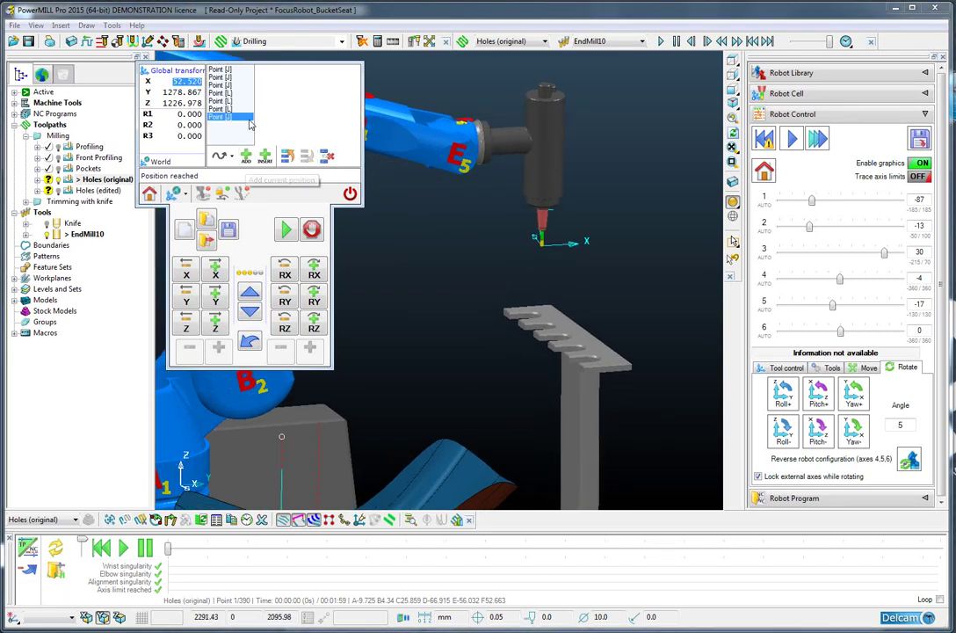
Return the robot to the first program point's home position and add it as the final joint point
{"action": "middle_click_drag", "start_coordinate": [453, 196], "coordinate": [514, 207], "text": "ctrl"}
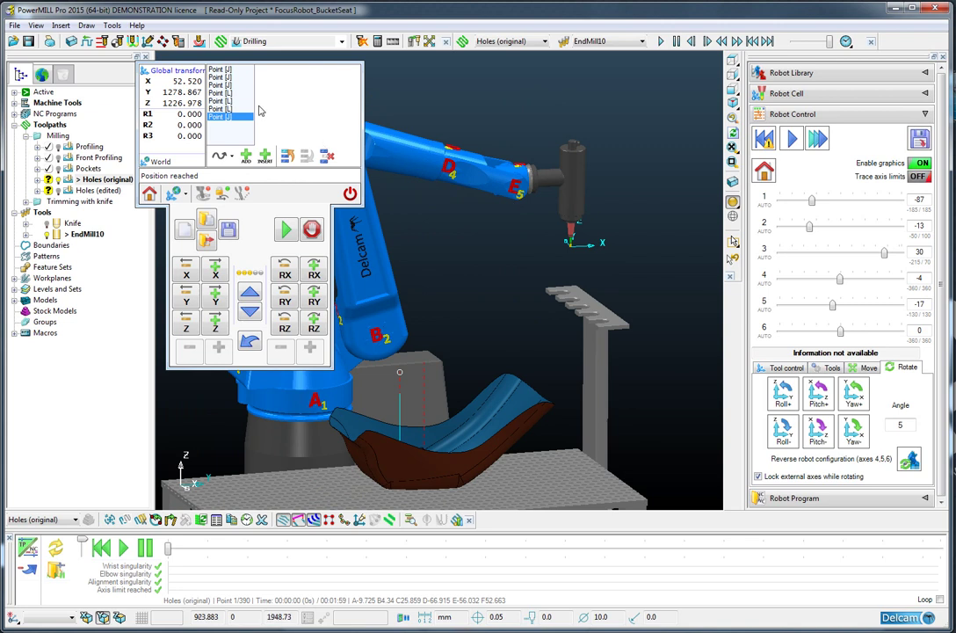
{"action": "left_click", "coordinate": [224, 77]}
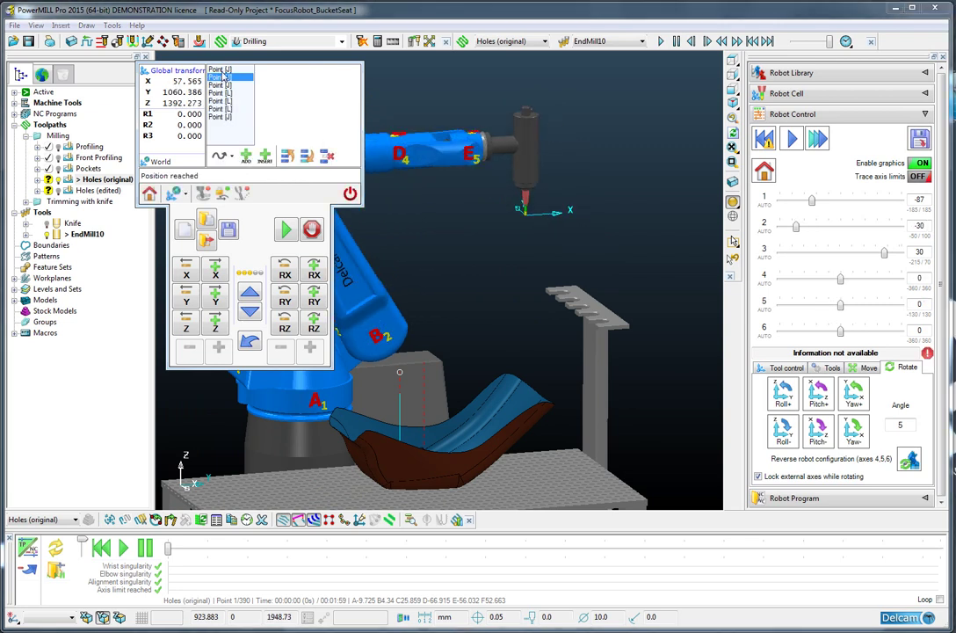
{"action": "left_click", "coordinate": [224, 70]}
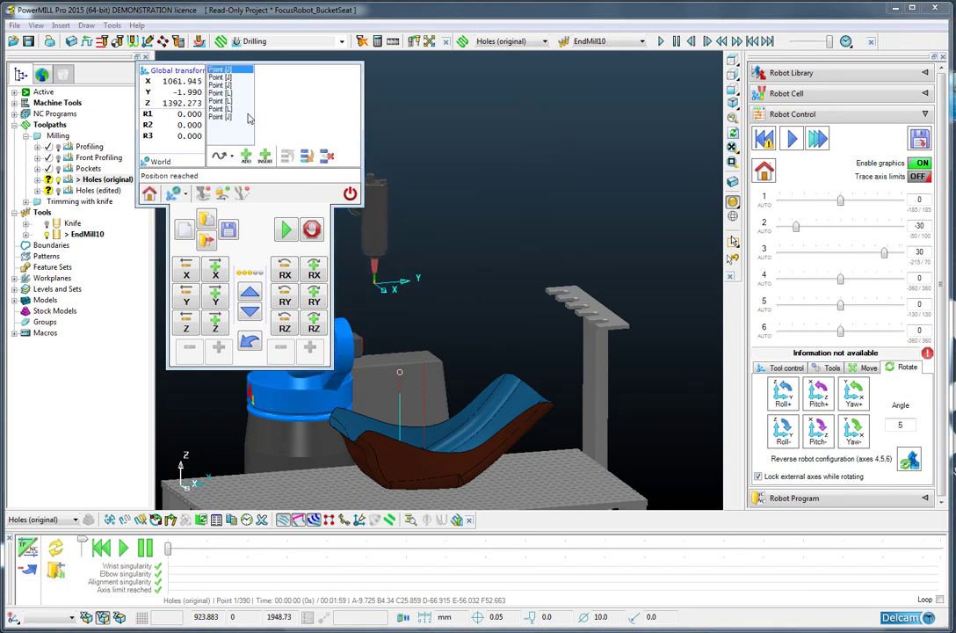
{"action": "left_click", "coordinate": [245, 155]}
{"action": "scroll", "coordinate": [466, 210], "scroll_direction": "down", "scroll_amount": 3}
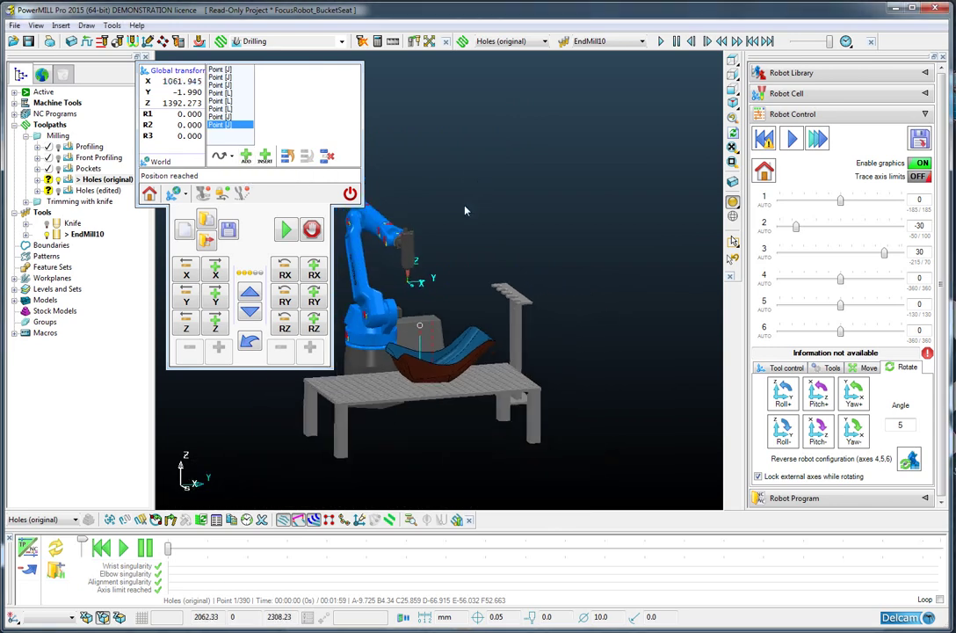
Save the pendant program under the name TC and close the teach pendant
{"action": "left_click", "coordinate": [229, 230]}
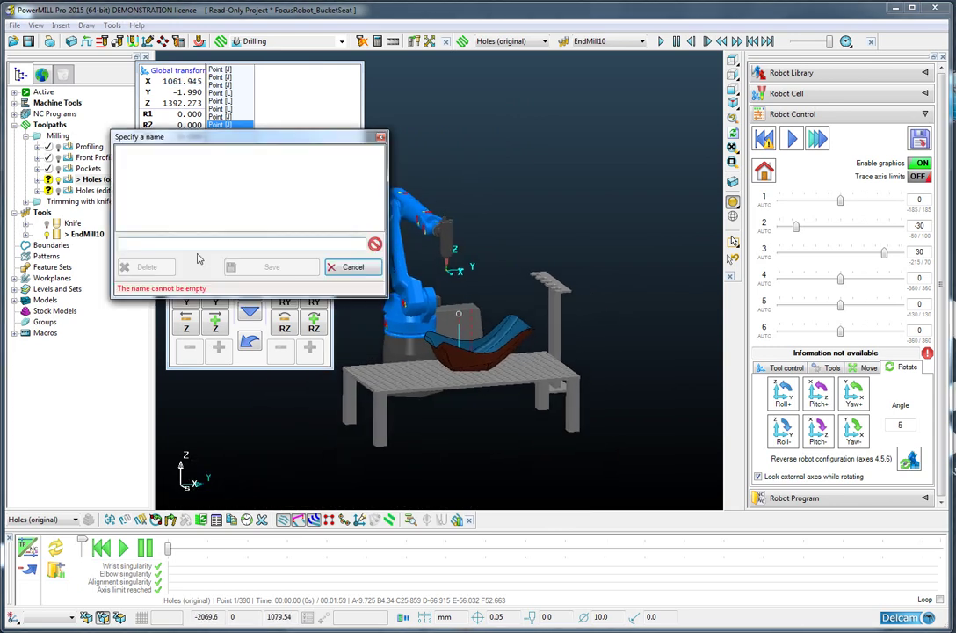
{"action": "left_click", "coordinate": [160, 243]}
{"action": "type", "text": "TC"}
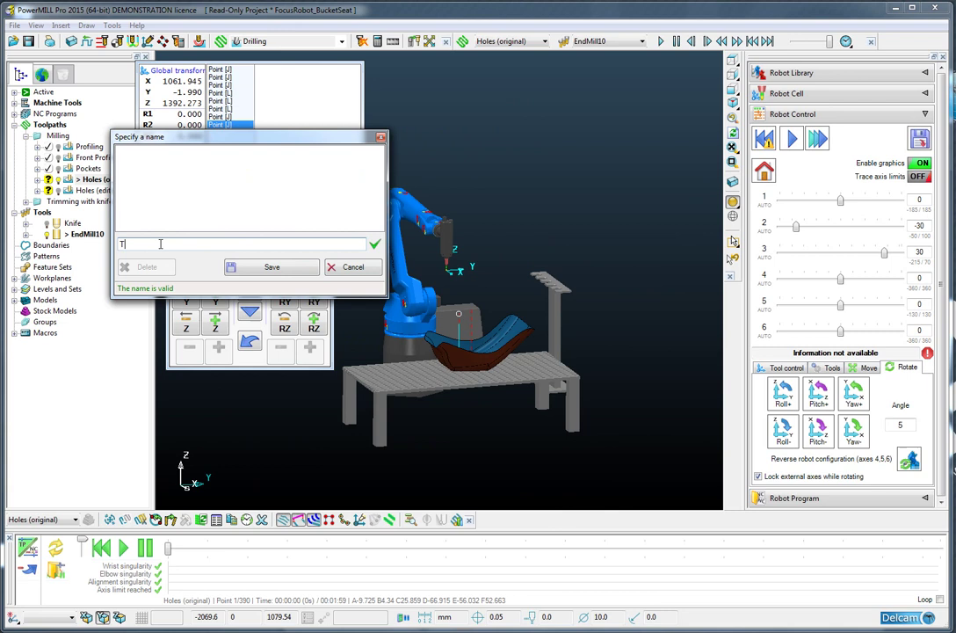
{"action": "left_click", "coordinate": [263, 267]}
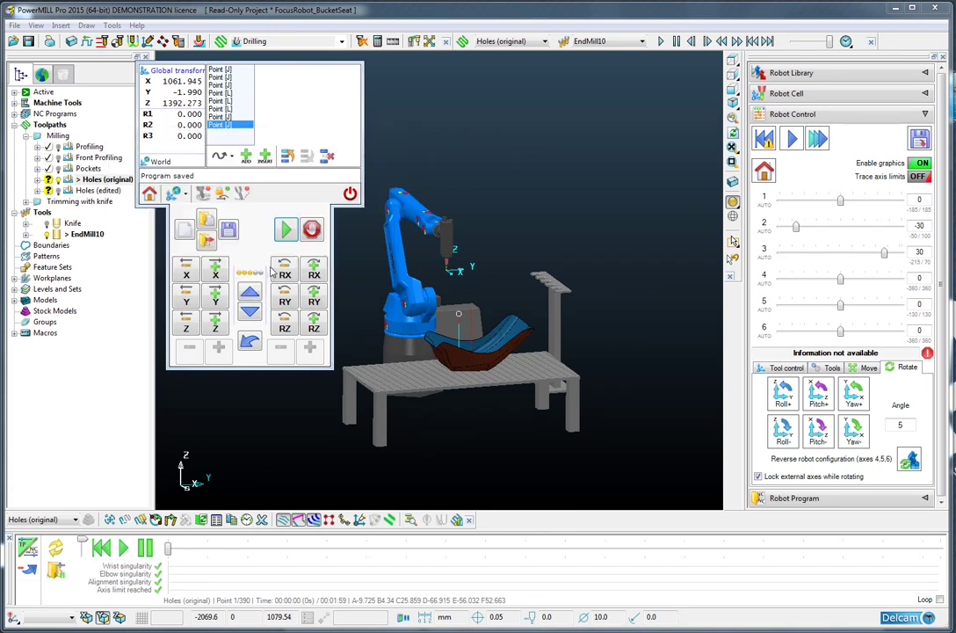
{"action": "left_click", "coordinate": [351, 194]}
{"action": "scroll", "coordinate": [407, 230], "scroll_direction": "down", "scroll_amount": 3}
{"action": "middle_click_drag", "start_coordinate": [429, 270], "coordinate": [480, 250], "text": "shift"}
{"action": "scroll", "coordinate": [533, 324], "scroll_direction": "up", "scroll_amount": 5}
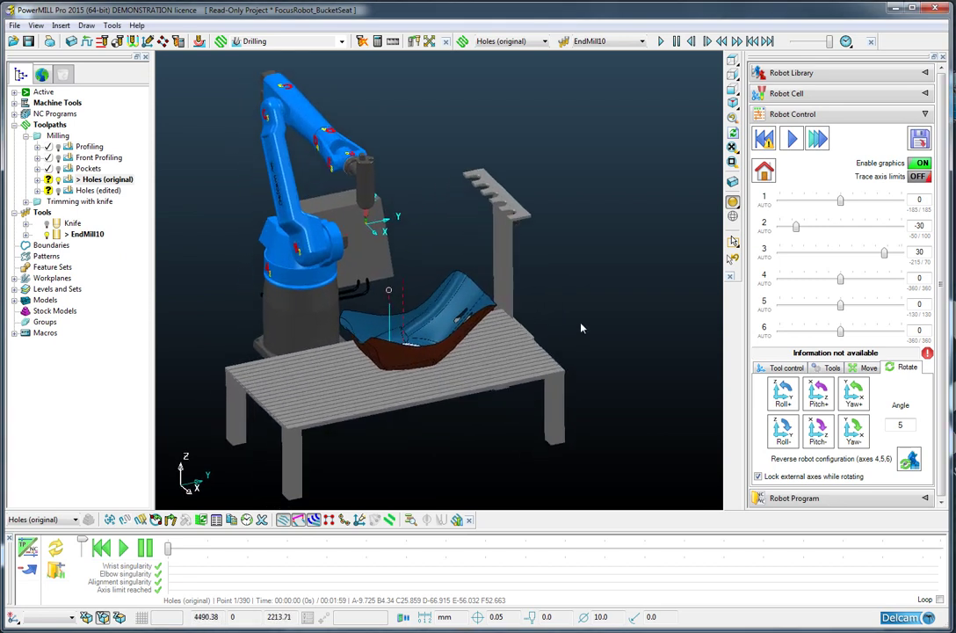
Open the robot cell's simulation configuration and enable the intermediate tool change
{"action": "middle_click_drag", "start_coordinate": [581, 327], "coordinate": [551, 328]}
{"action": "left_click", "coordinate": [795, 96]}
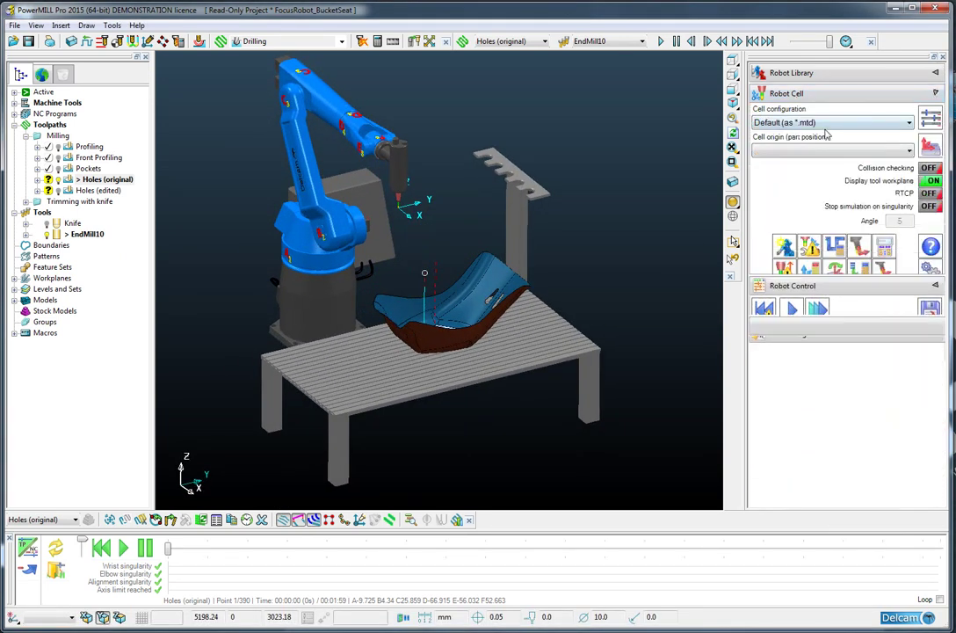
{"action": "left_click", "coordinate": [807, 249]}
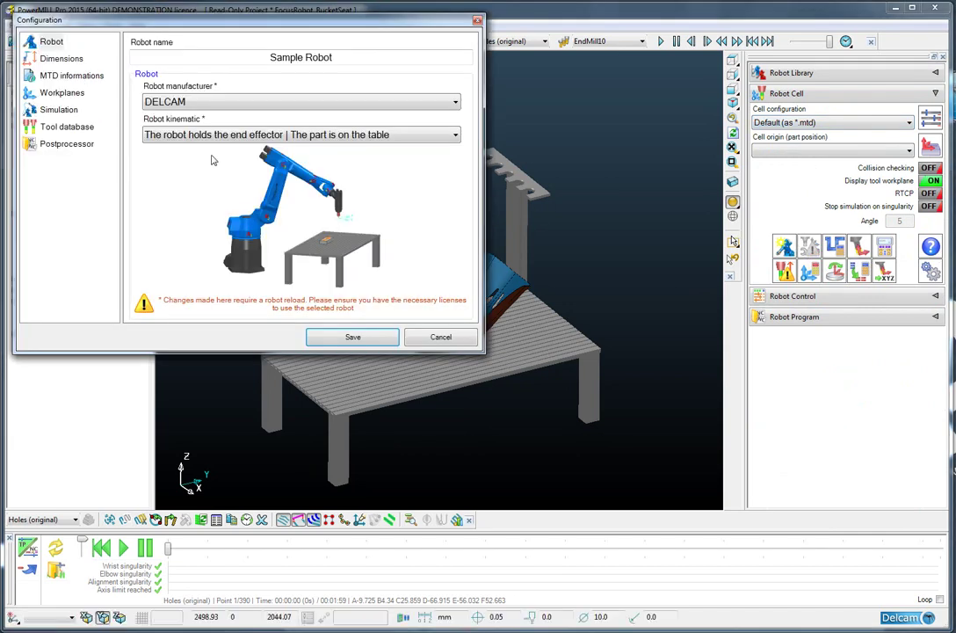
{"action": "left_click", "coordinate": [54, 109]}
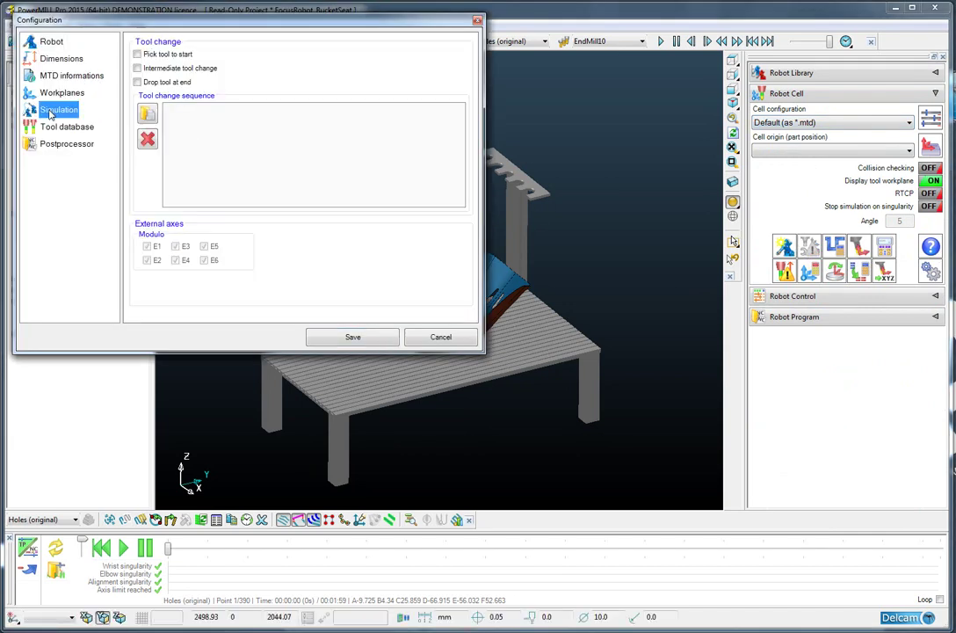
{"action": "left_click", "coordinate": [137, 68]}
Load TC as the tool change sequence, enable picking the tool to start and dropping it at end, and save the configuration
{"action": "left_click", "coordinate": [147, 115]}
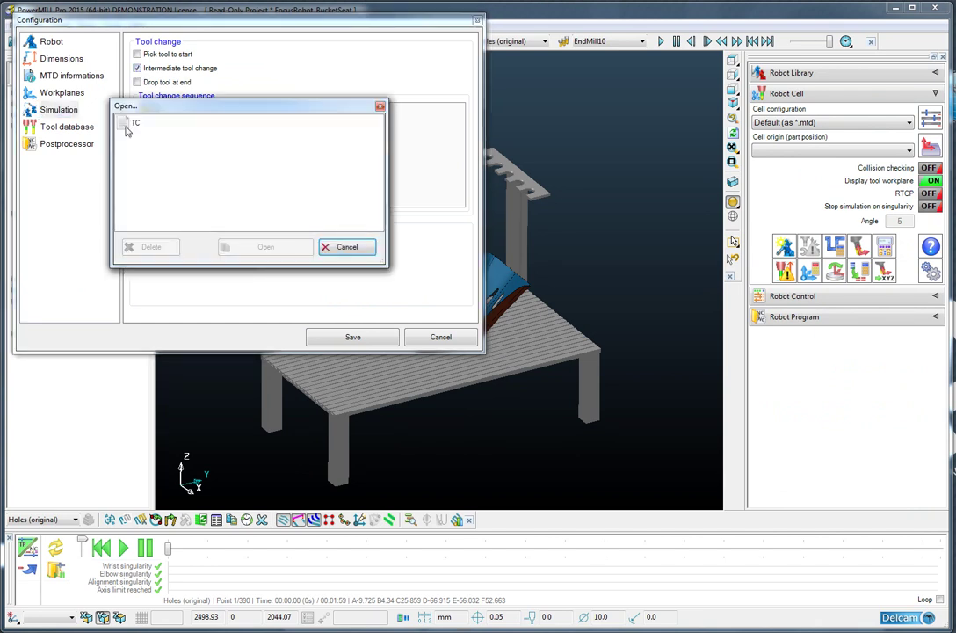
{"action": "left_click", "coordinate": [132, 123]}
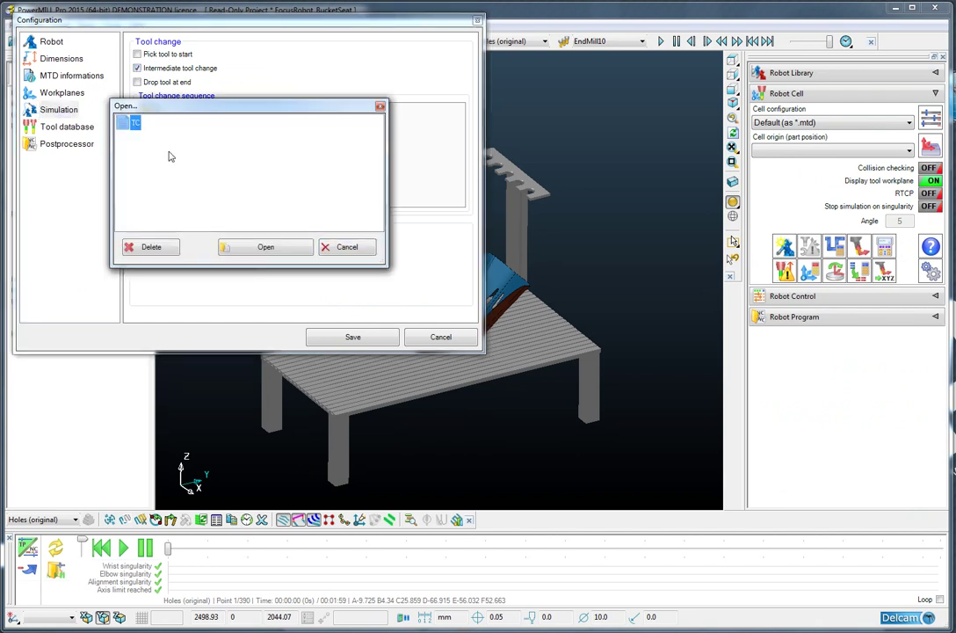
{"action": "left_click", "coordinate": [266, 249]}
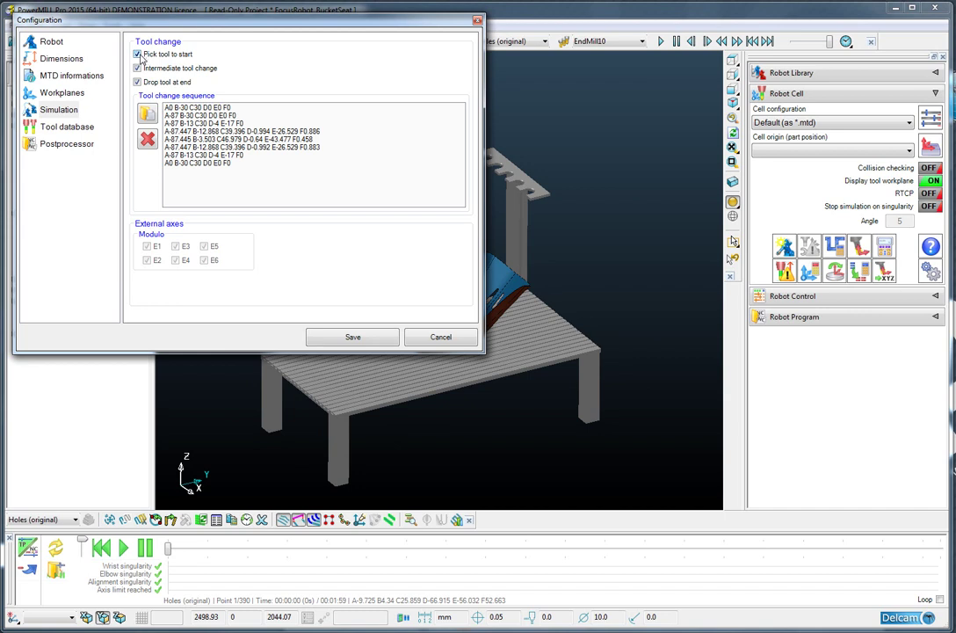
{"action": "left_click", "coordinate": [351, 337]}
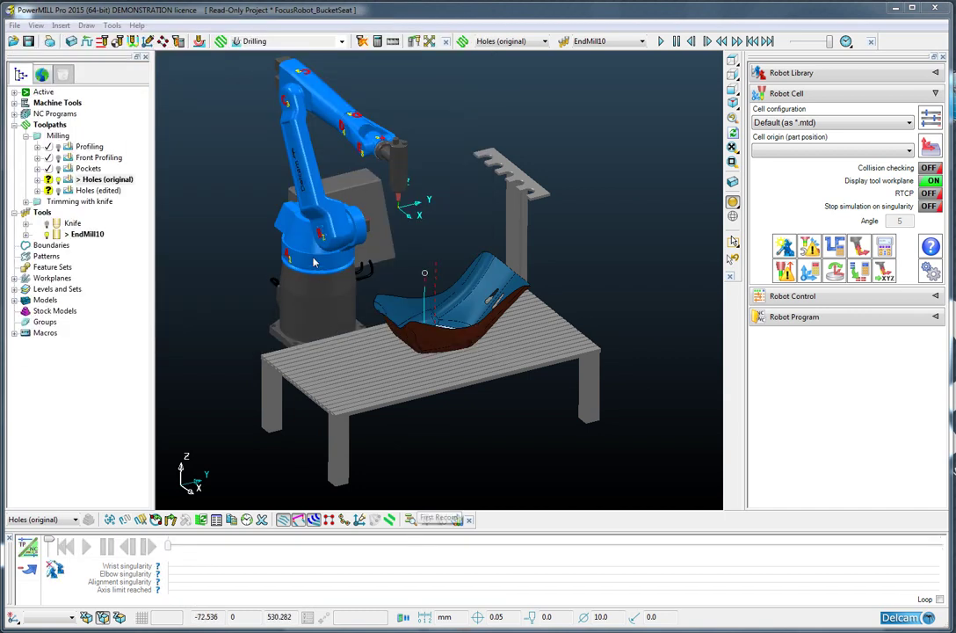
Open the robot program settings and name the program Demo
{"action": "middle_click_drag", "start_coordinate": [313, 262], "coordinate": [480, 294]}
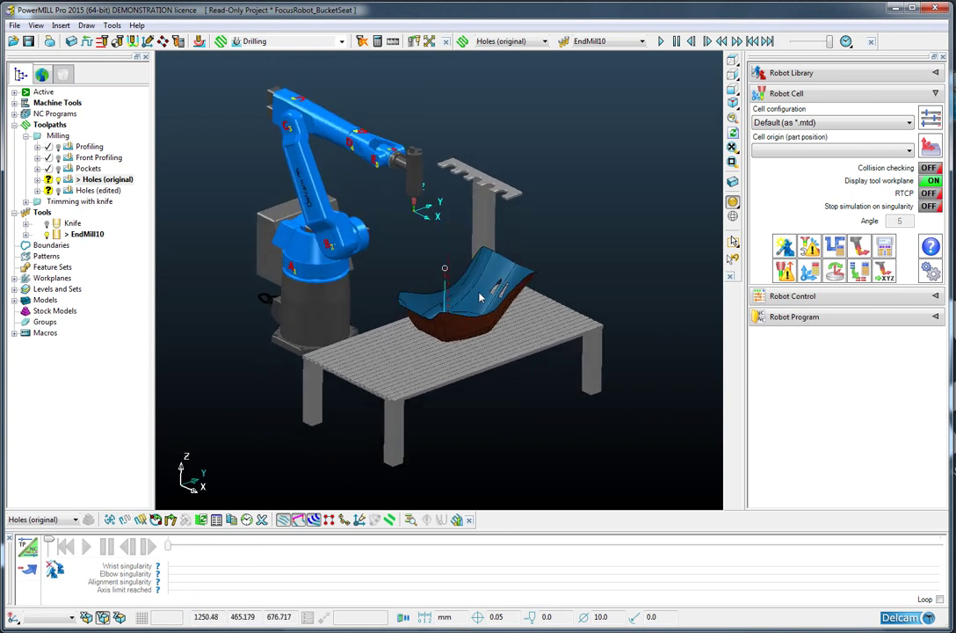
{"action": "left_click", "coordinate": [795, 94]}
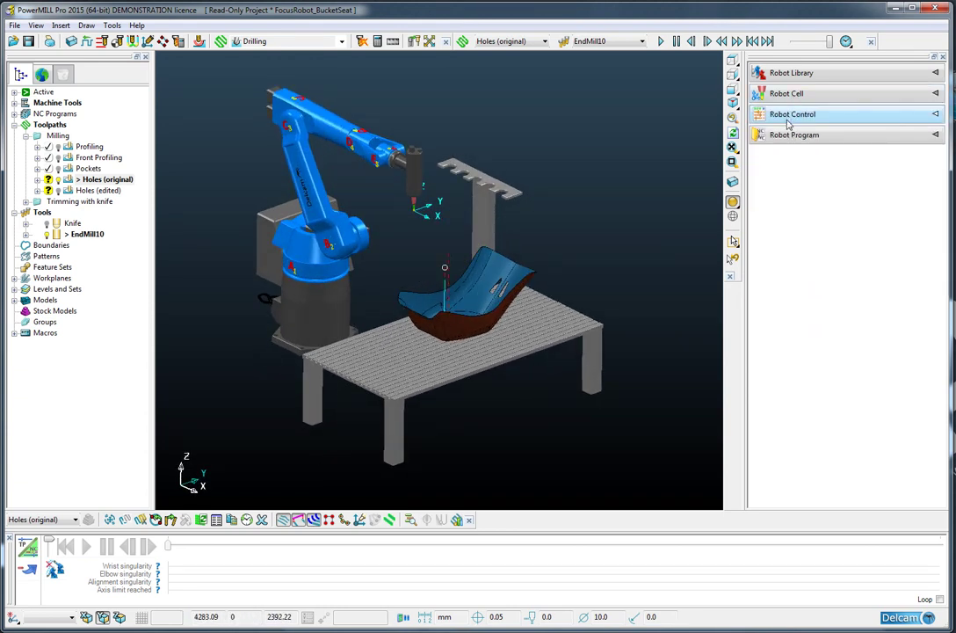
{"action": "left_click", "coordinate": [792, 134]}
{"action": "left_click", "coordinate": [846, 118]}
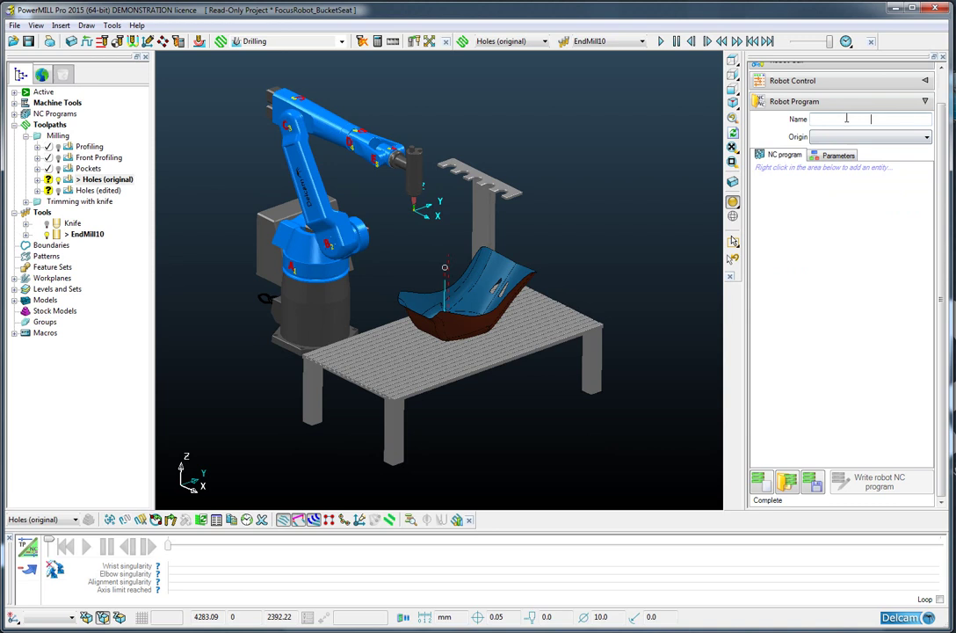
Add the Profiling toolpath and then the Holes (original) toolpath to the Demo robot program
{"action": "right_click", "coordinate": [781, 202]}
{"action": "mouse_move", "coordinate": [807, 214]}
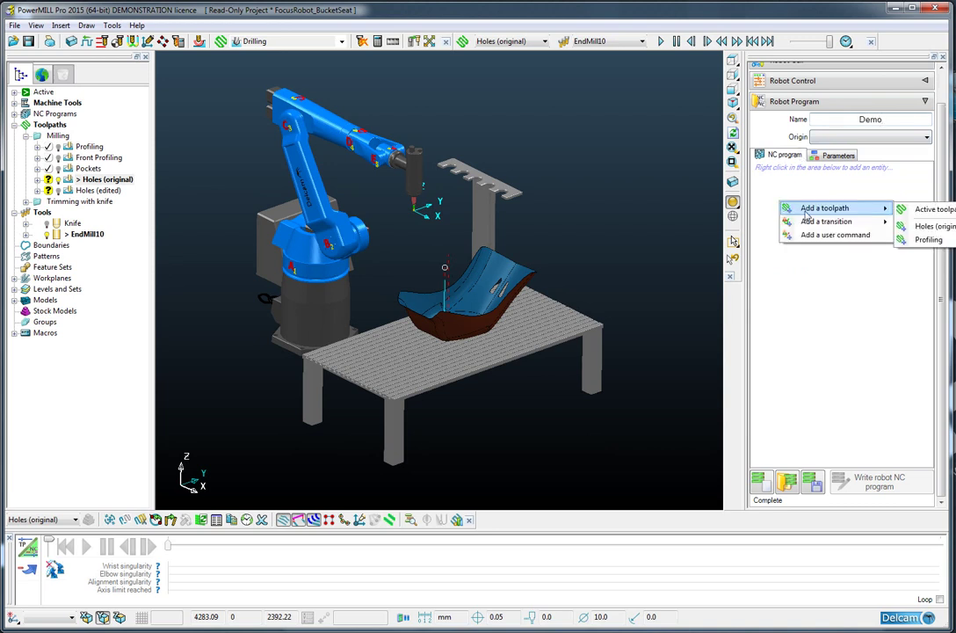
{"action": "left_click", "coordinate": [927, 239]}
{"action": "right_click", "coordinate": [781, 234]}
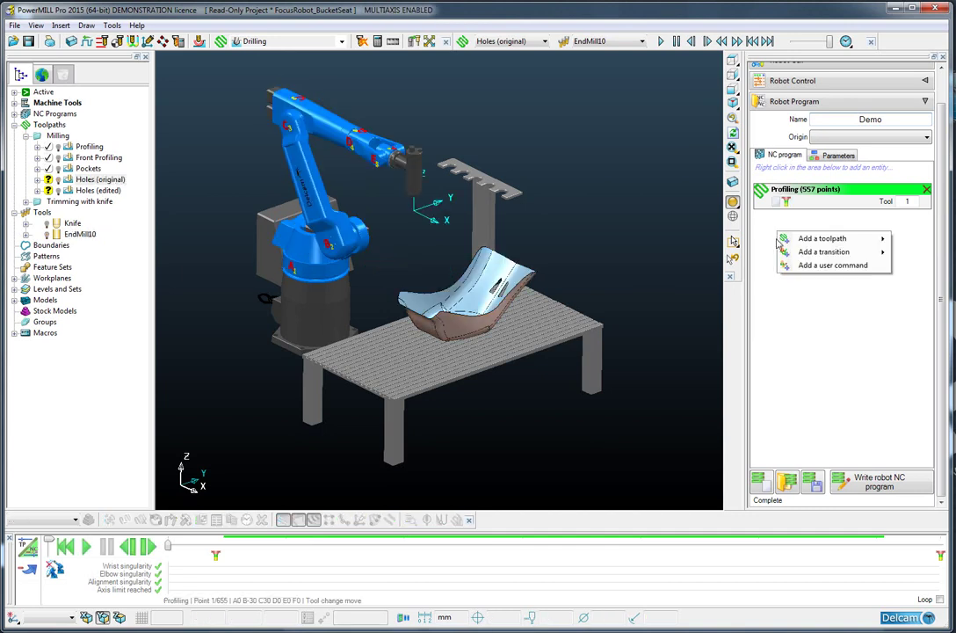
{"action": "mouse_move", "coordinate": [804, 244]}
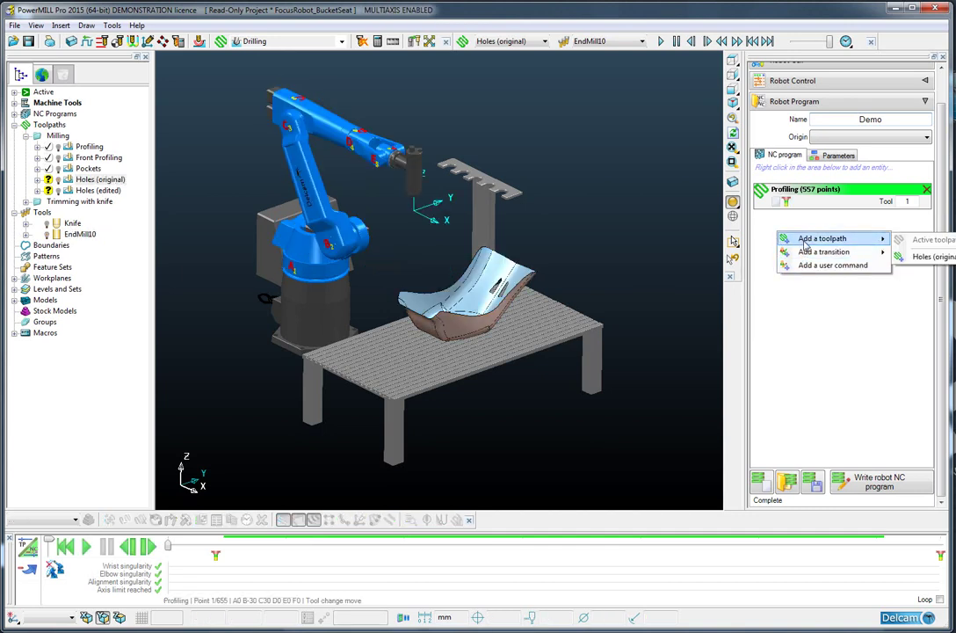
{"action": "left_click", "coordinate": [917, 260]}
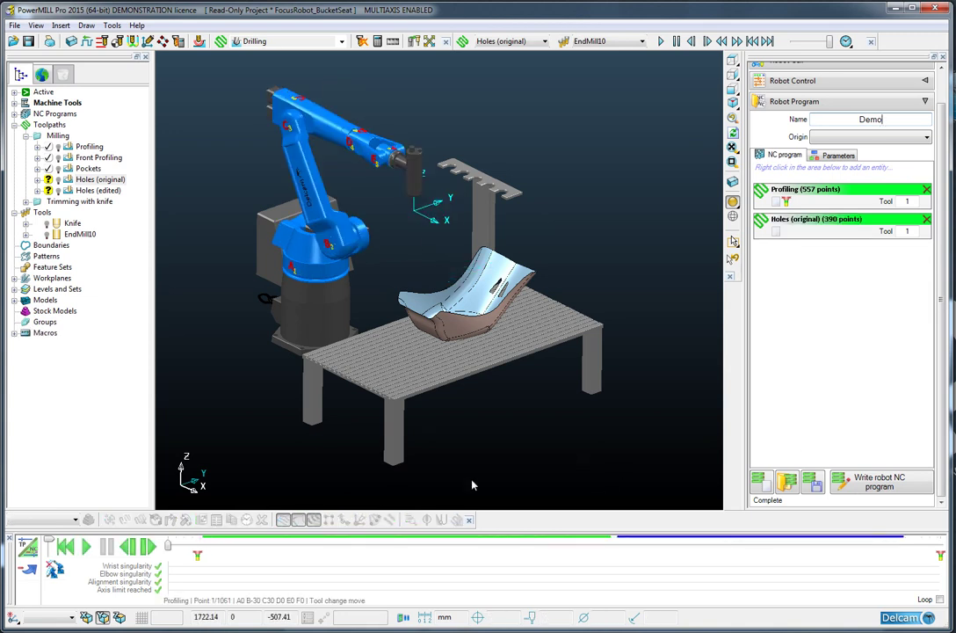
Play the Demo program simulation, skip ahead to near the end of the Profiling toolpath, and resume playback into Holes (original)
{"action": "left_click", "coordinate": [86, 547]}
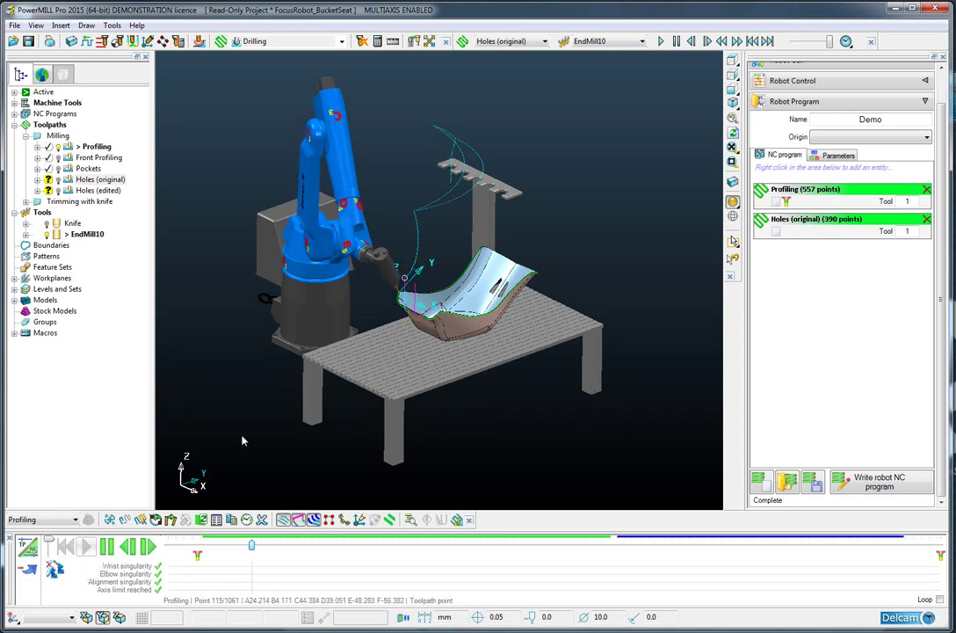
{"action": "left_click", "coordinate": [299, 545]}
{"action": "left_click_drag", "start_coordinate": [301, 546], "coordinate": [597, 548]}
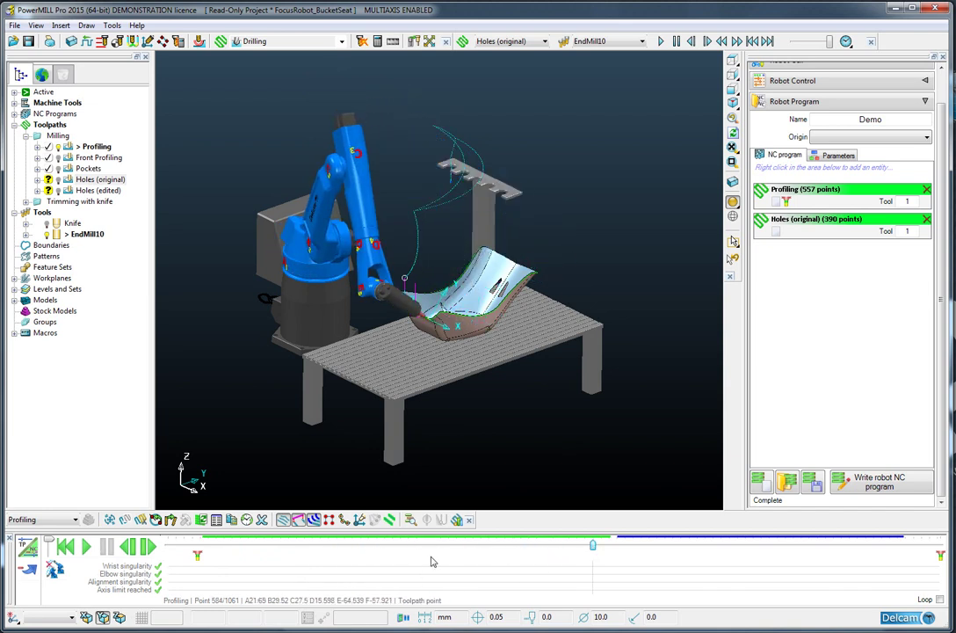
{"action": "left_click", "coordinate": [86, 547]}
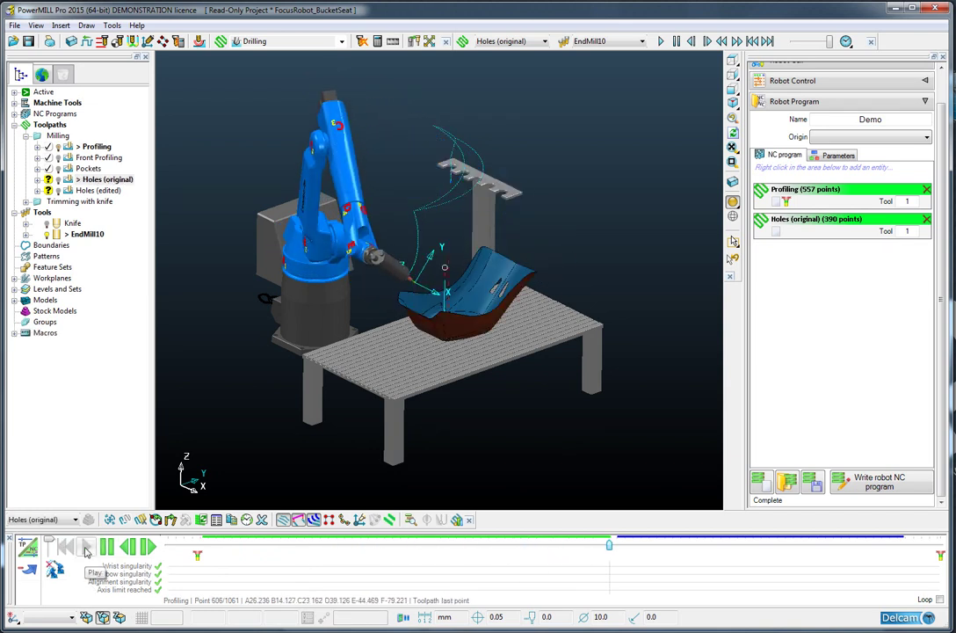